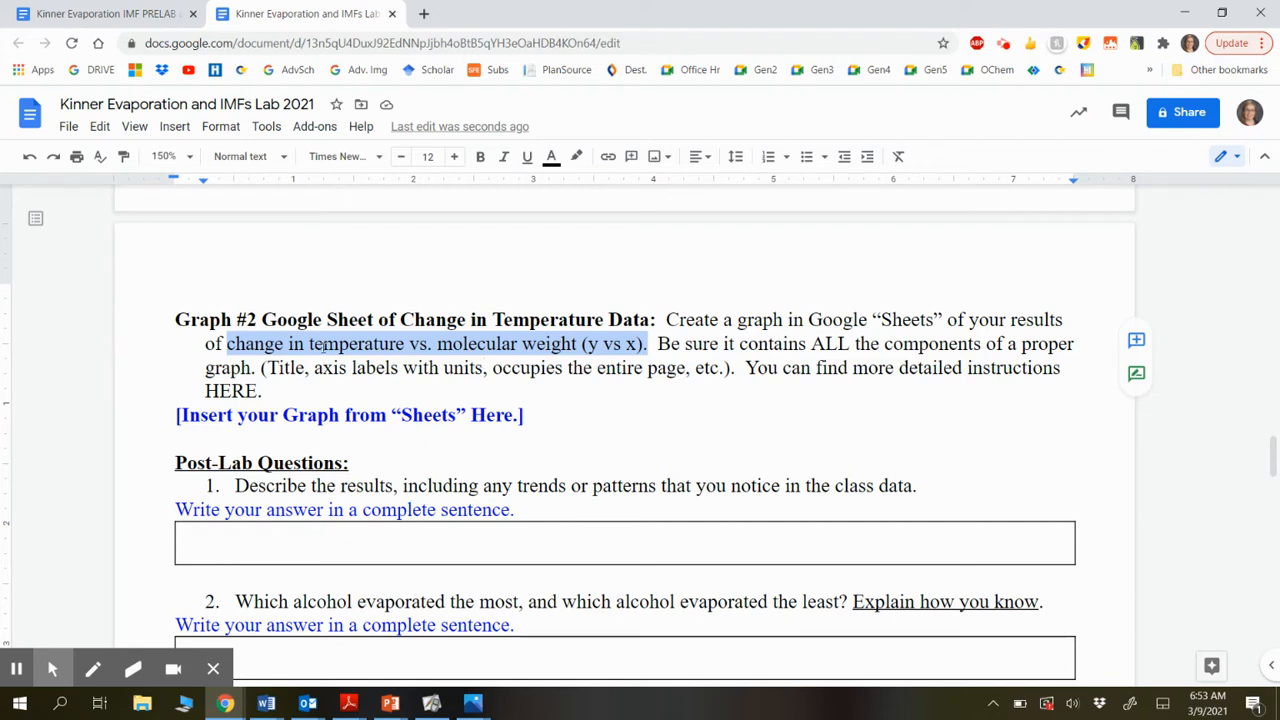
mouse_move(323, 346)
left_mouse_down()
mouse_move(340, 358)
mouse_move(322, 368)
left_mouse_up()
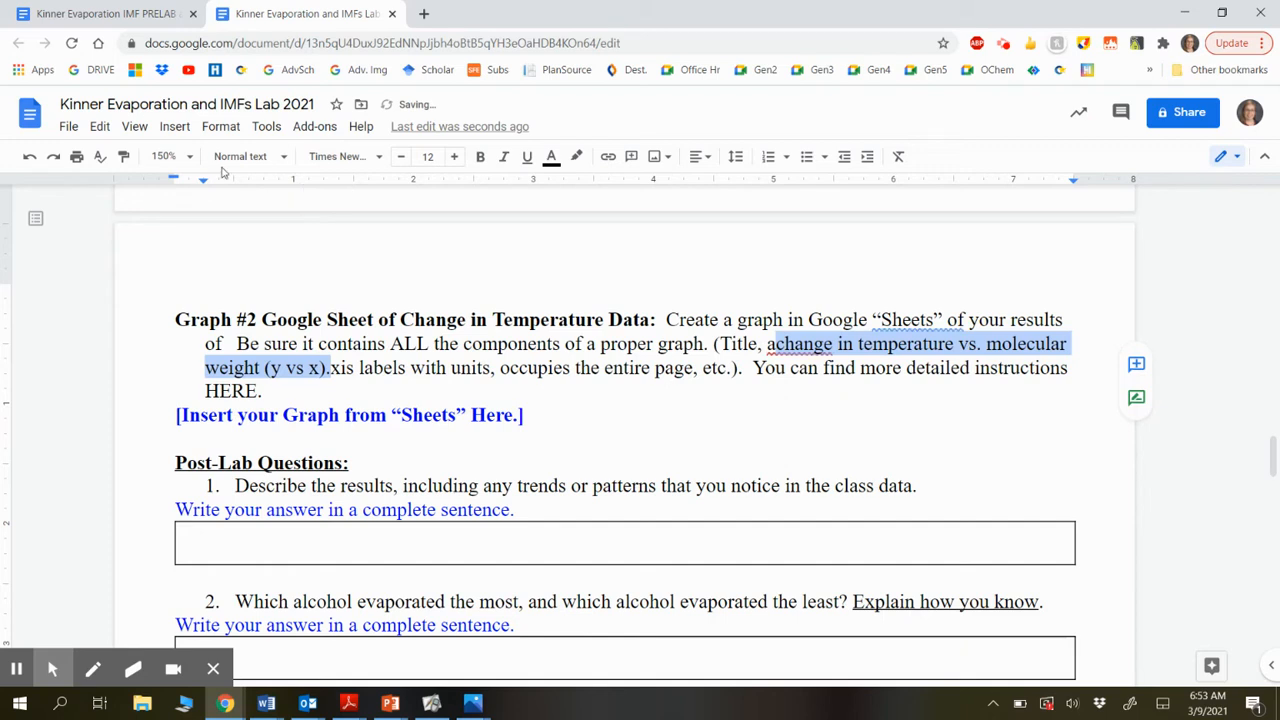
left_click(30, 156)
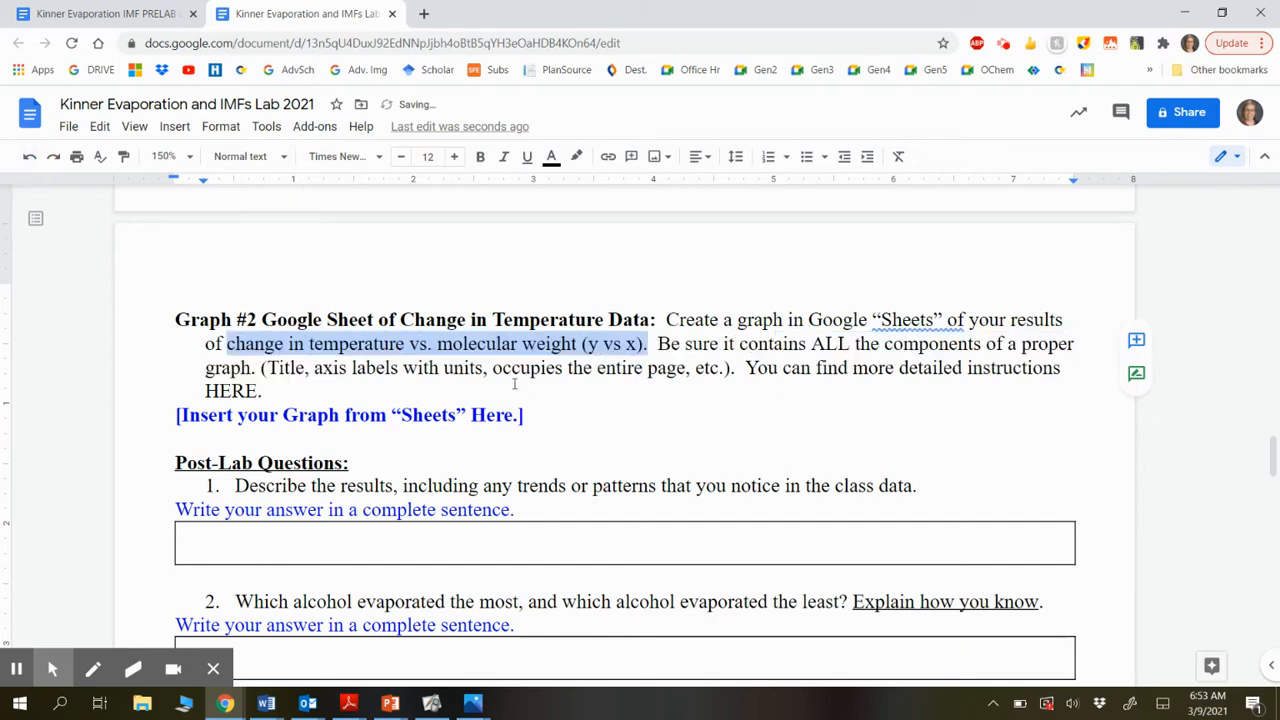
Step: Copy the Molecular Weight (g) column from the pre-lab document's alcohol table into a new spreadsheet, starting at cell A1
left_click(106, 16)
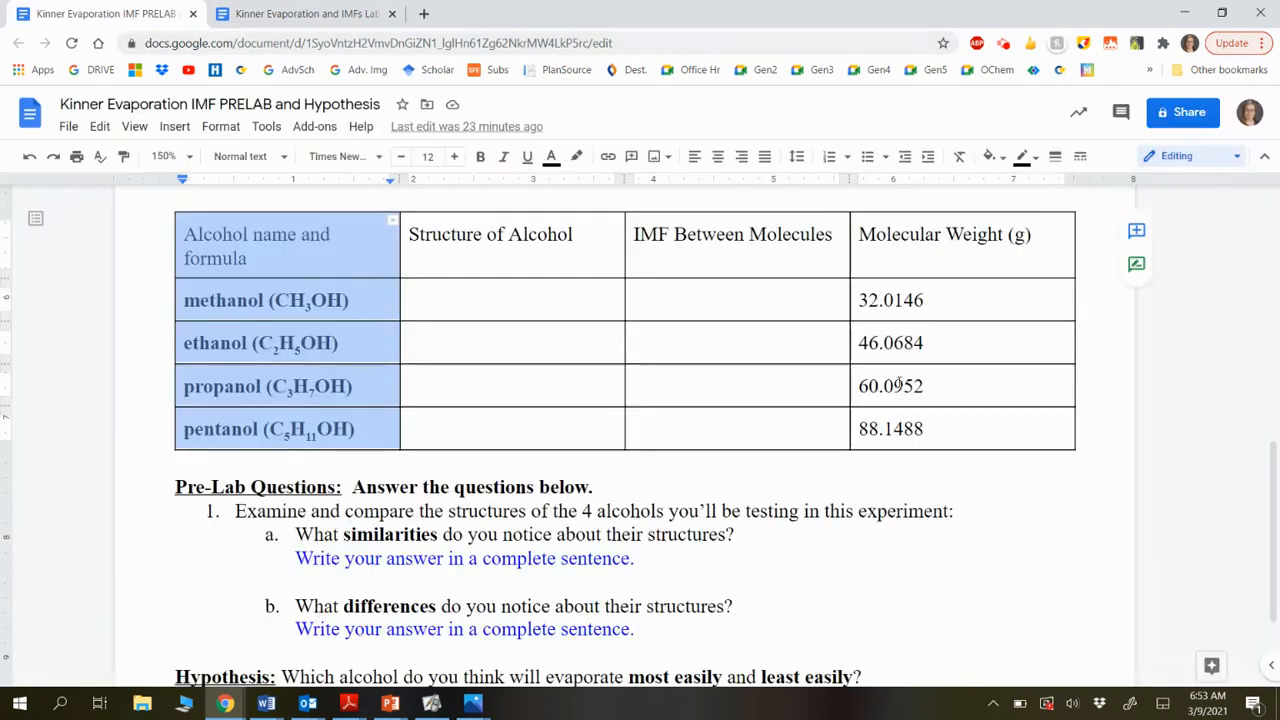
left_click_drag(951, 424, 868, 240)
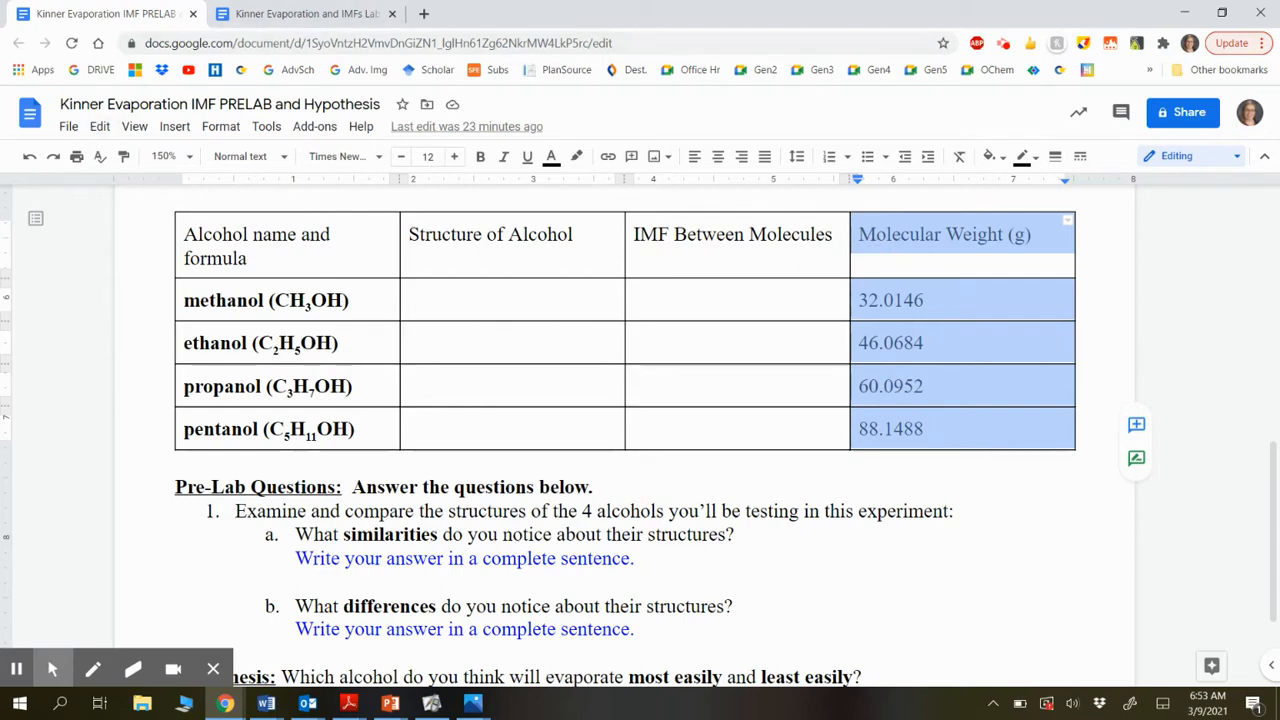
left_click(67, 130)
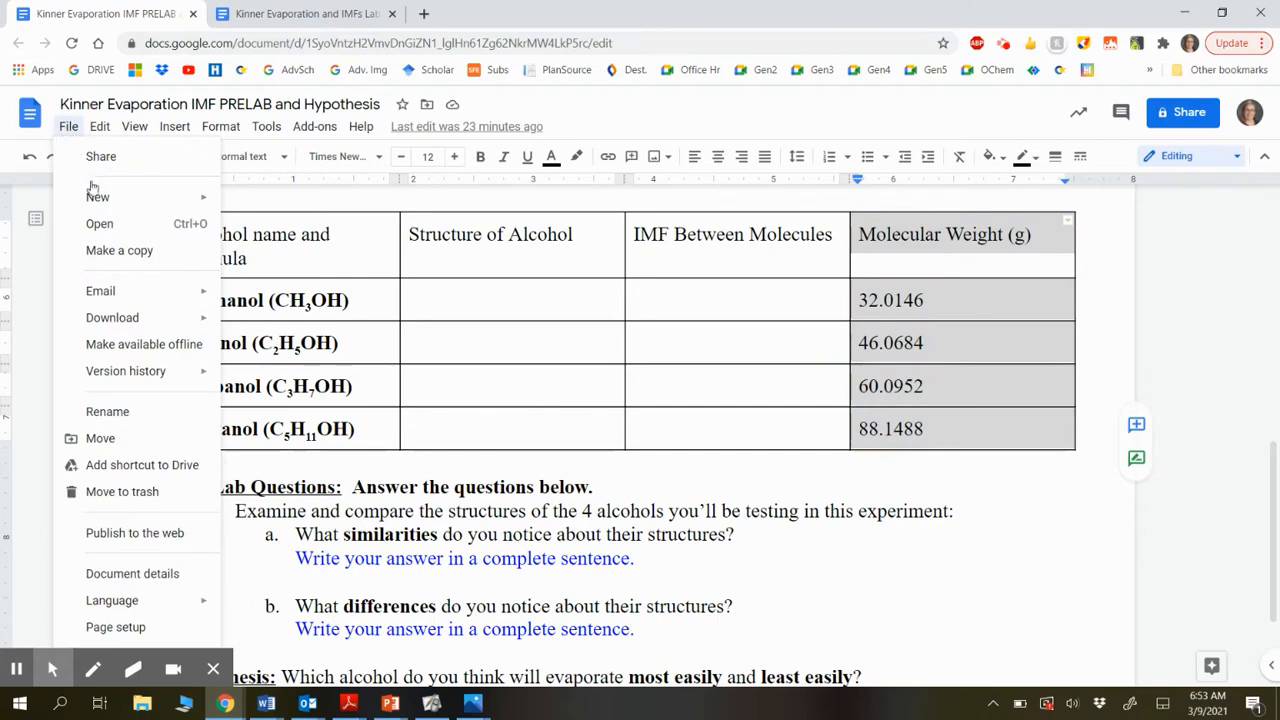
mouse_move(100, 197)
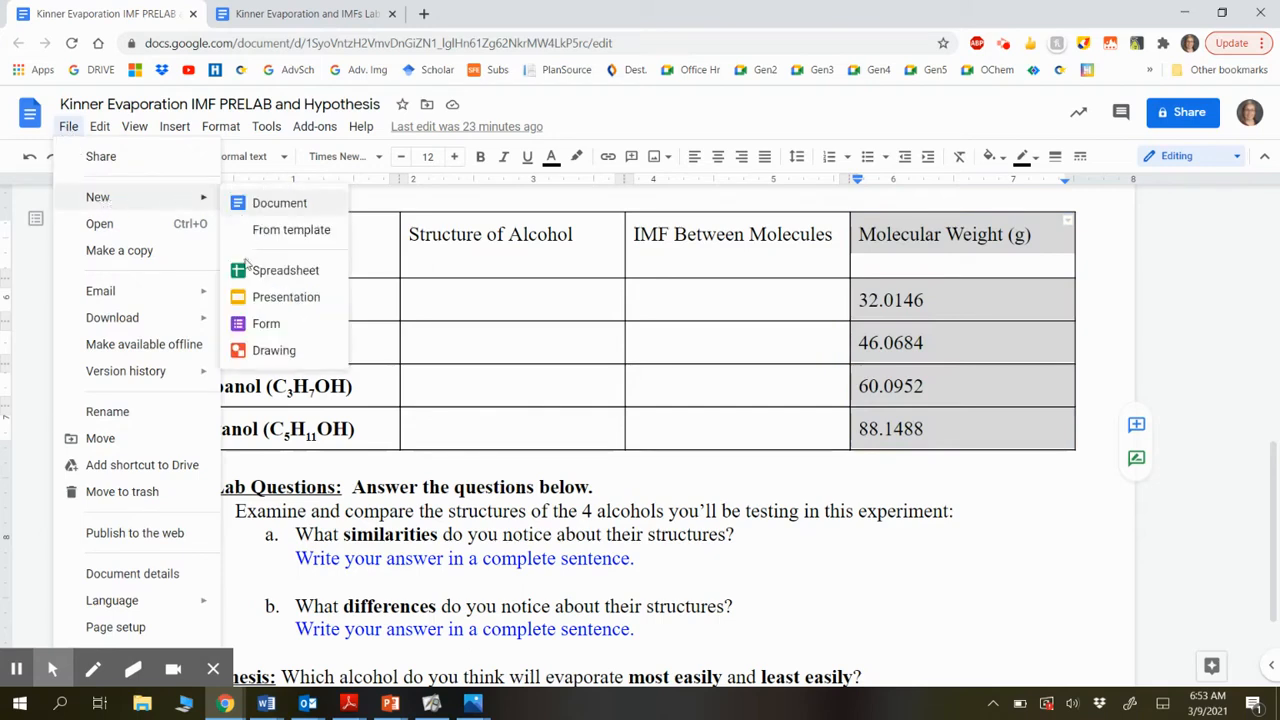
left_click(252, 272)
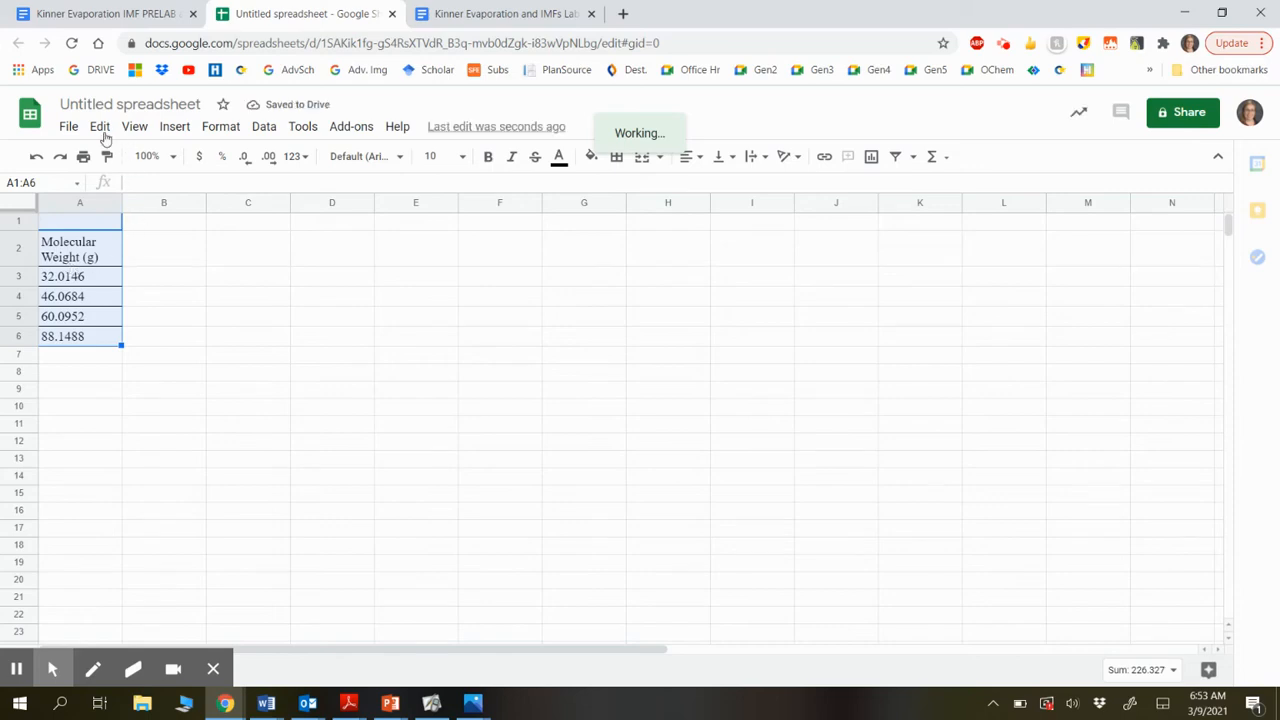
Step: Copy the Change in Temp. column from Data Table 1 of the lab document into the spreadsheet, starting at cell B1
left_click(445, 14)
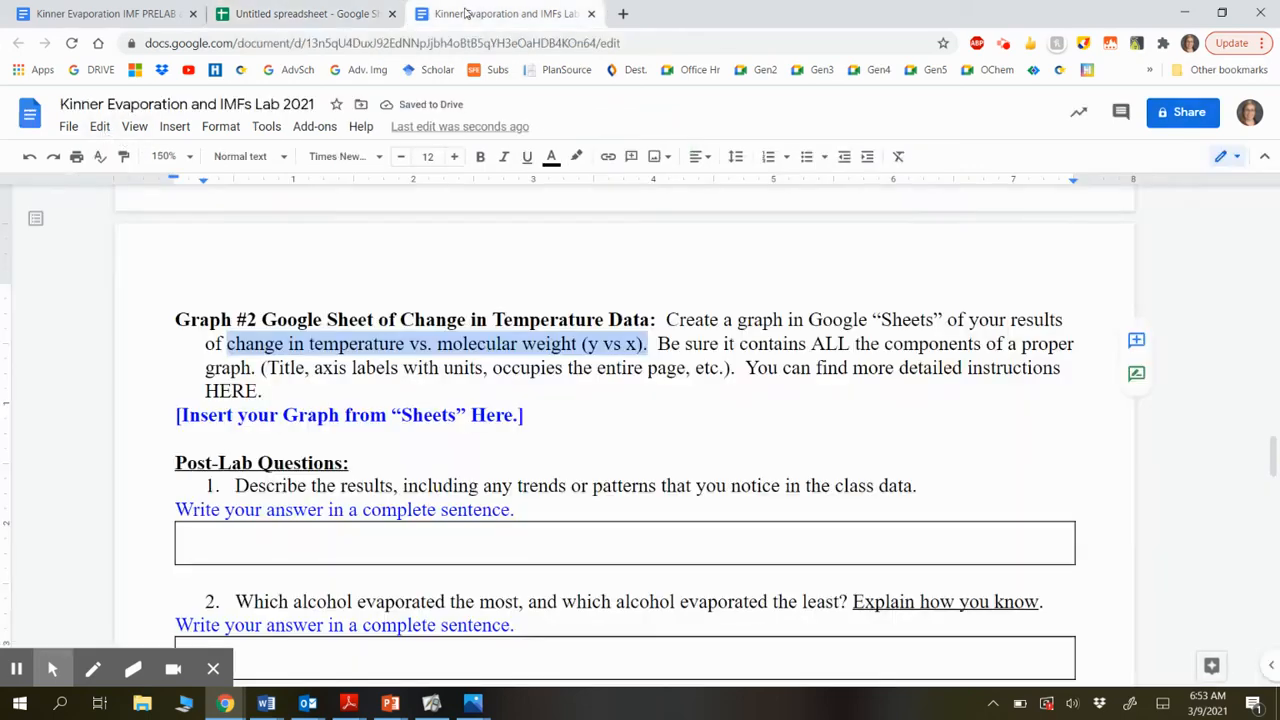
scroll(641, 474, "up", 6)
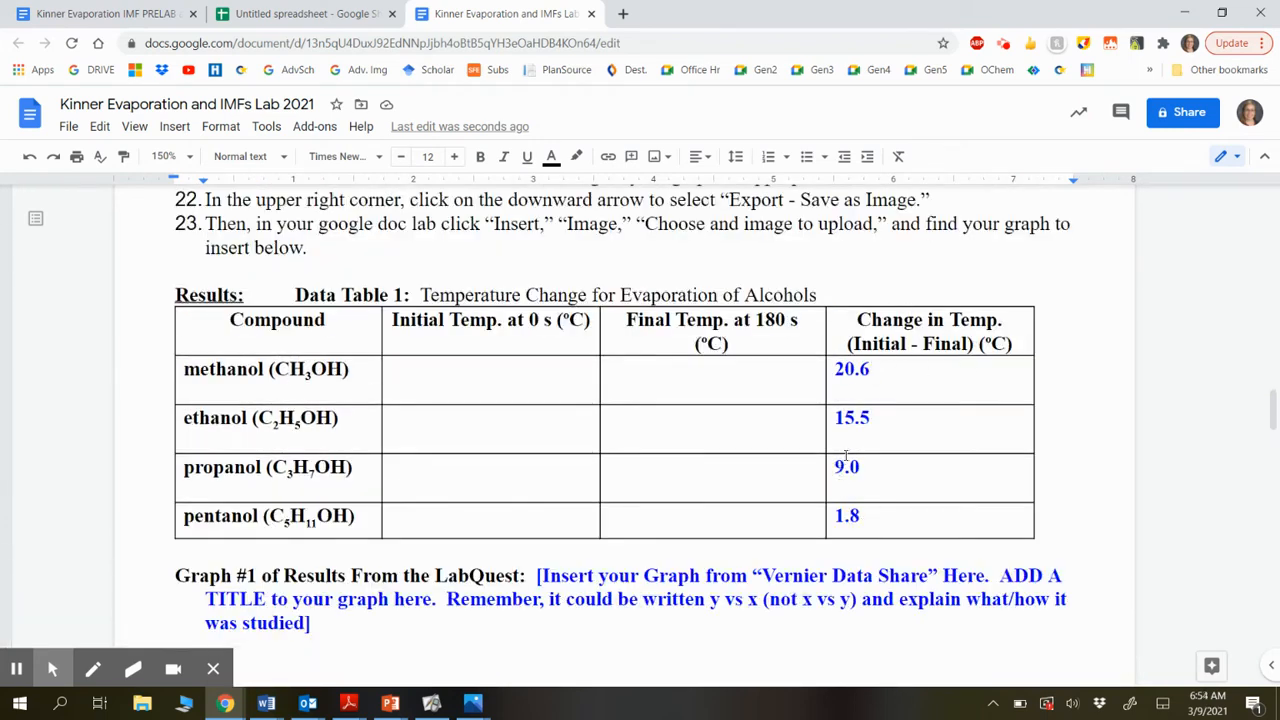
left_click_drag(848, 515, 849, 270)
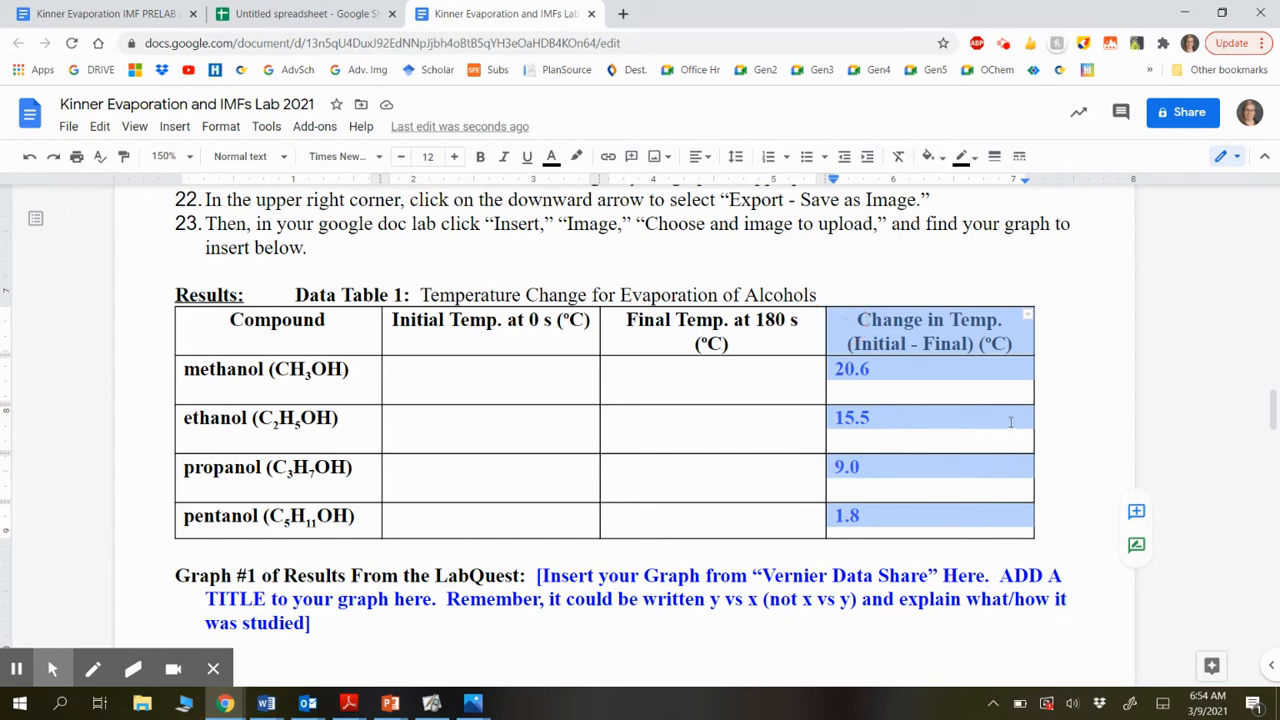
left_click(333, 13)
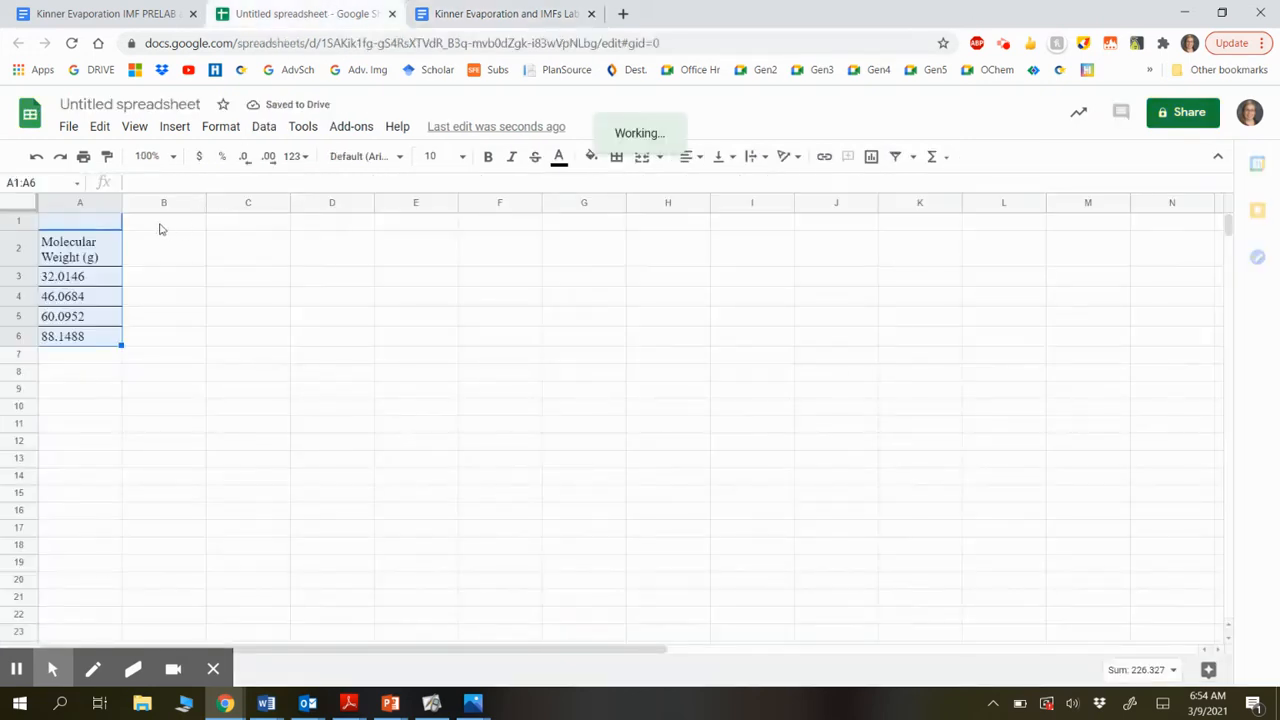
left_click(160, 224)
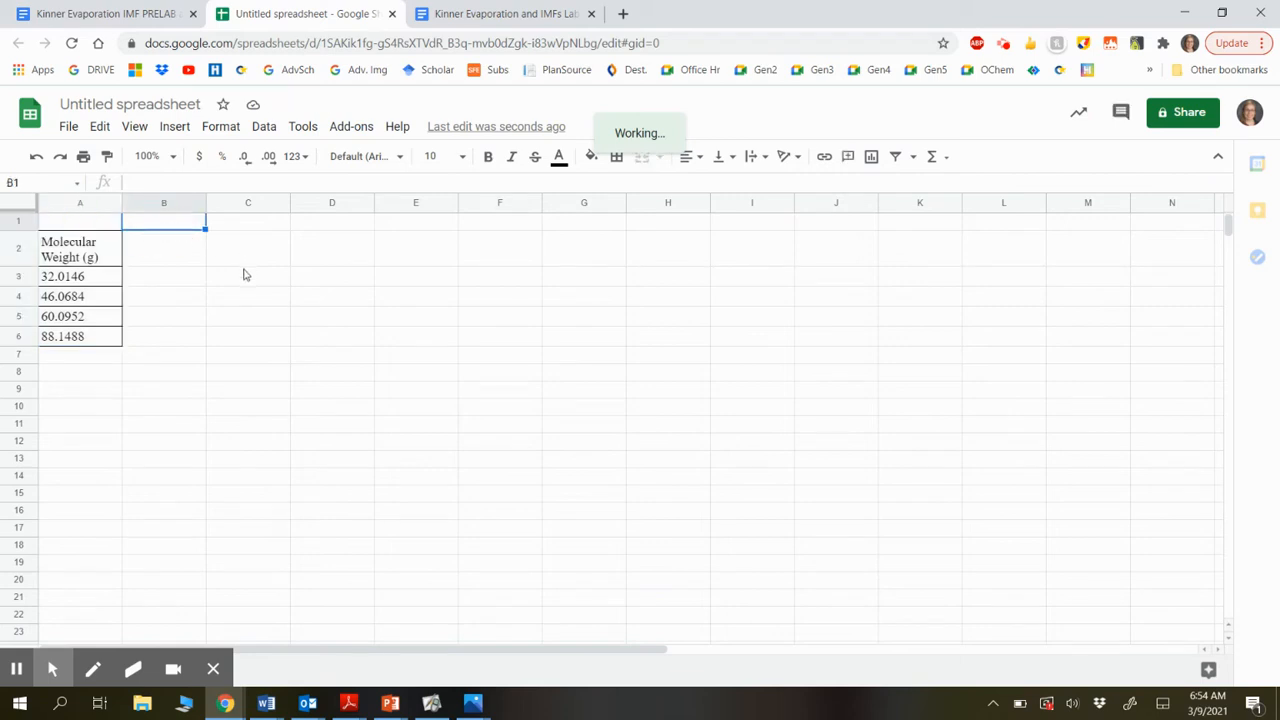
type("Change in Temp. (Initial - Final) (oC) 20.6 15.5 9 1.8")
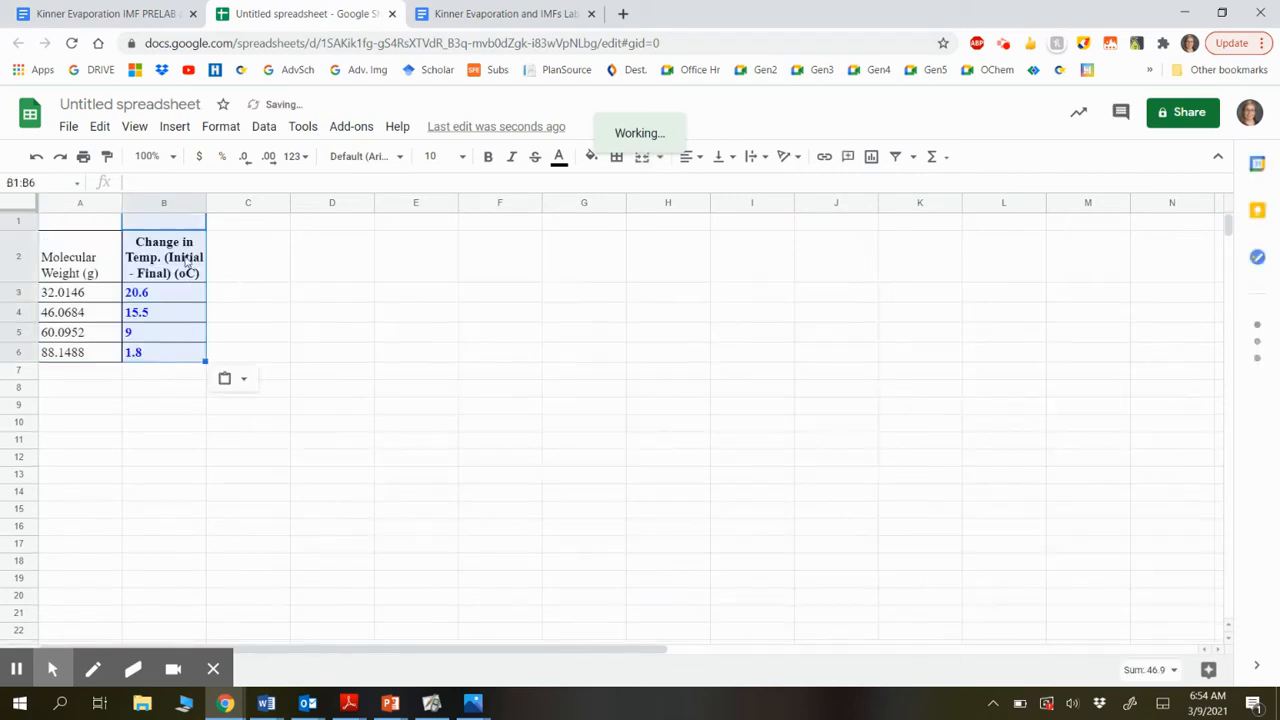
Step: Shorten the header in cell B2 by replacing "Temp. (Initial - Final)" with "Temperature", keeping the unit in parentheses
left_click(186, 262)
left_click(285, 183)
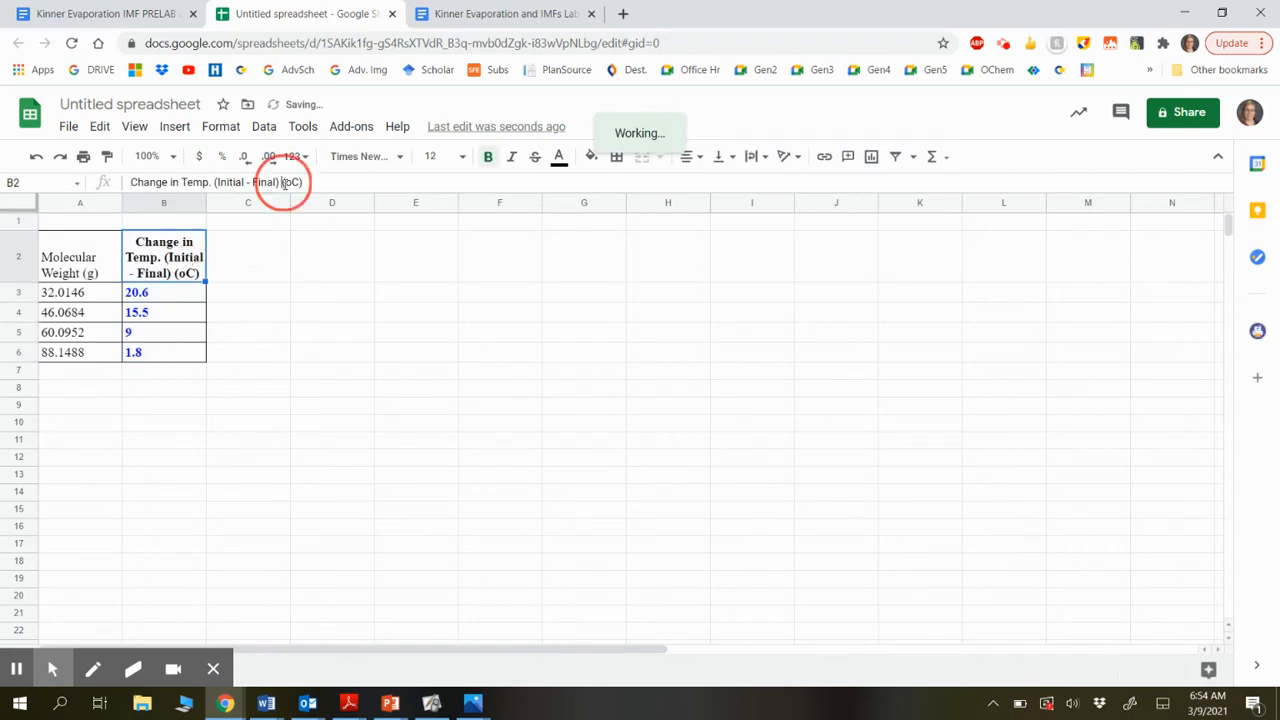
key("BackSpace")
key("BackSpace")
key("BackSpace")
key("BackSpace")
key("BackSpace")
key("BackSpace")
key("BackSpace")
key("BackSpace")
key("BackSpace")
key("BackSpace")
key("BackSpace")
key("BackSpace")
key("BackSpace")
key("BackSpace")
key("BackSpace")
key("BackSpace")
key("BackSpace")
key("BackSpace")
key("BackSpace")
key("BackSpace")
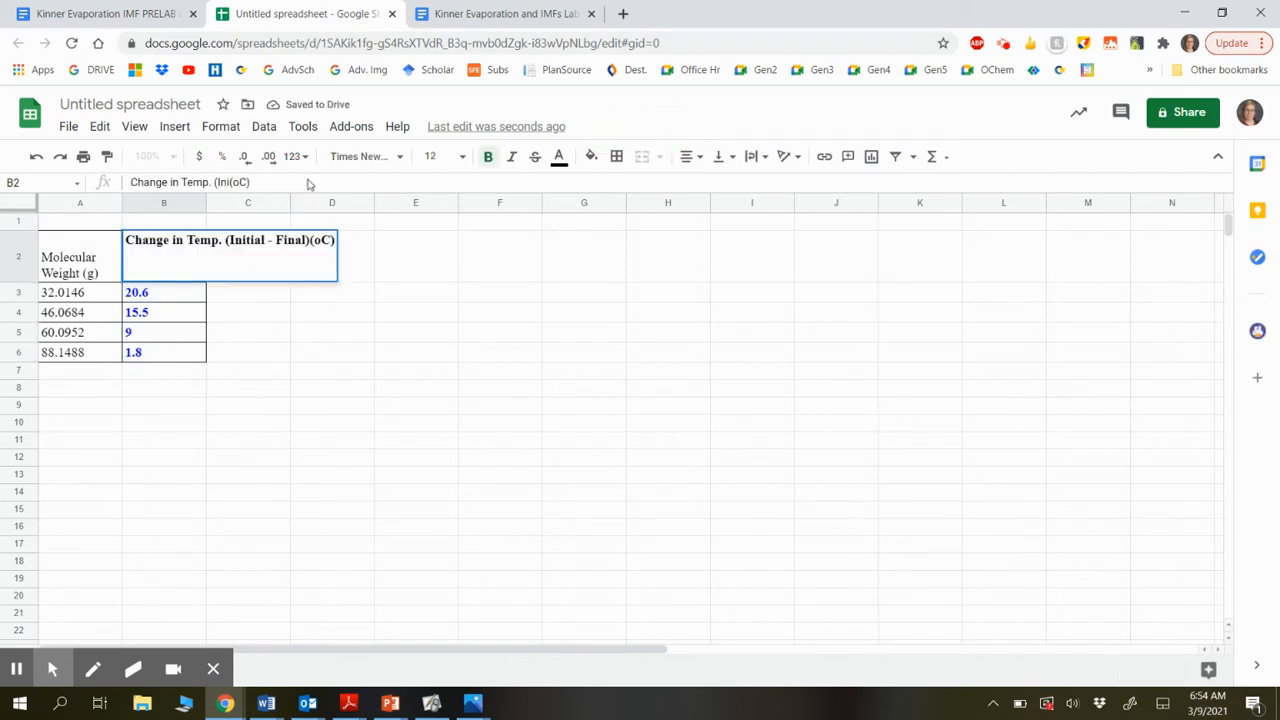
type("eratreu")
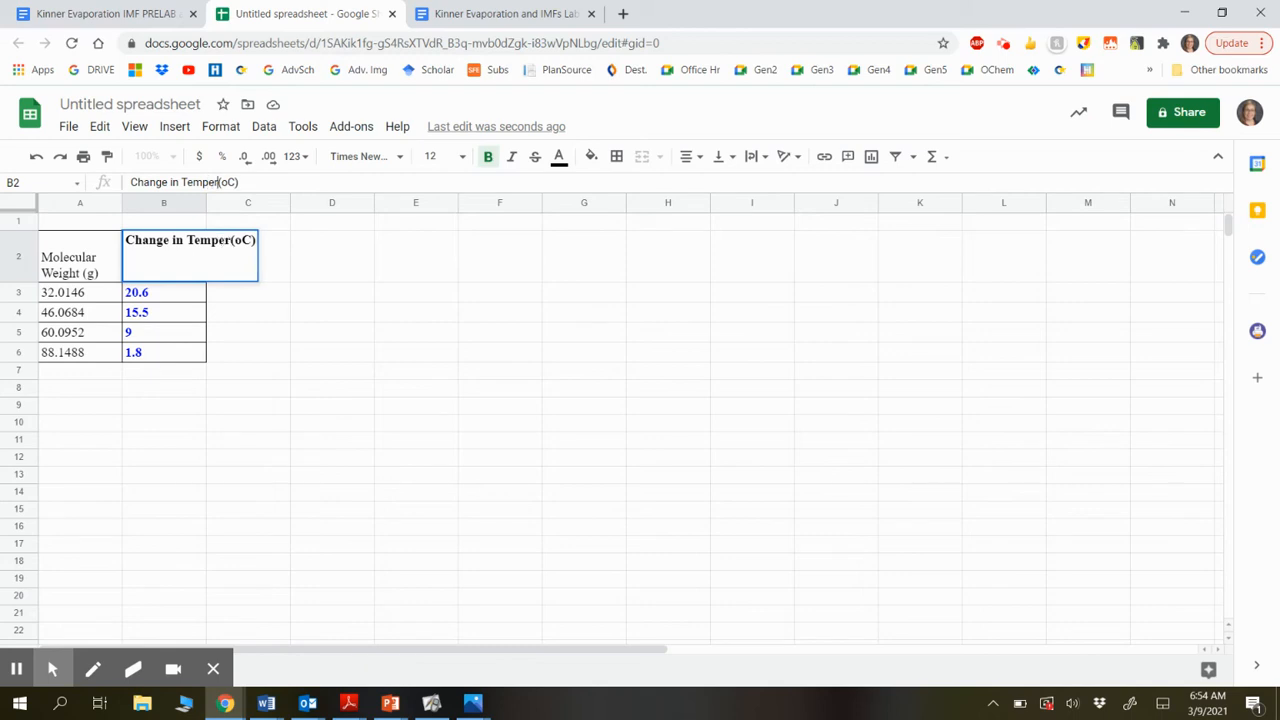
key("BackSpace")
key("BackSpace")
key("BackSpace")
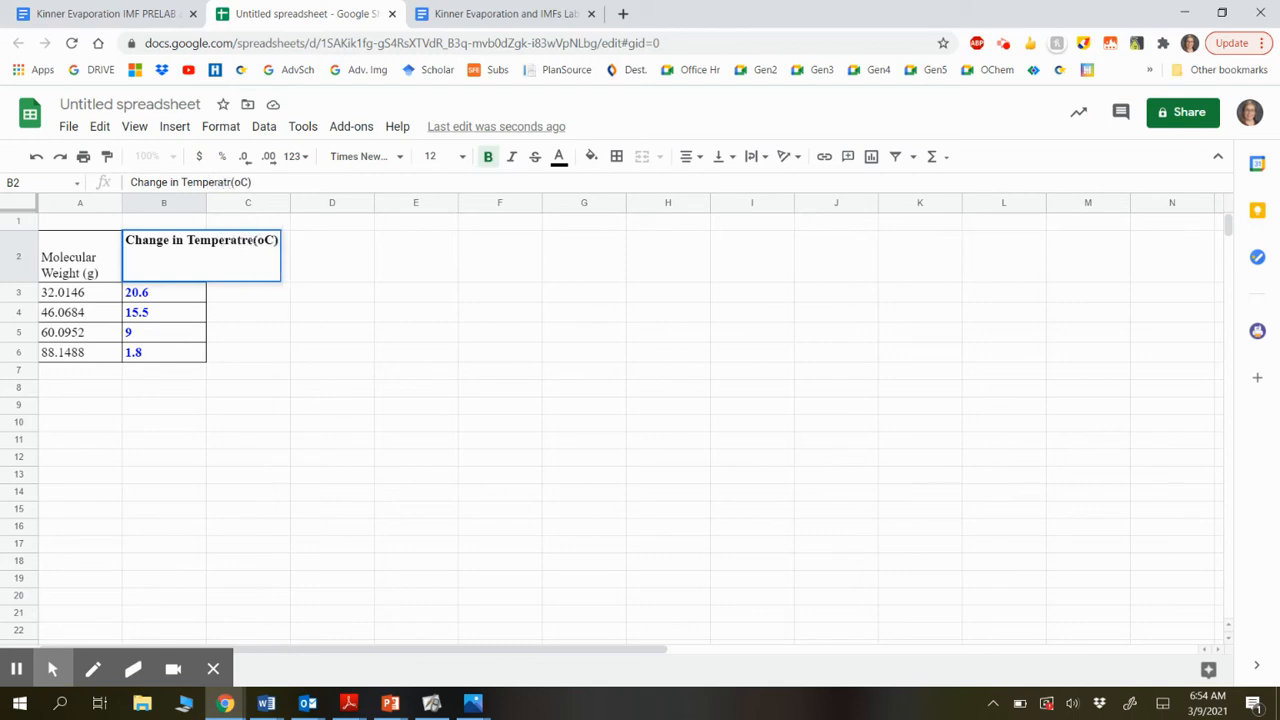
type("ure")
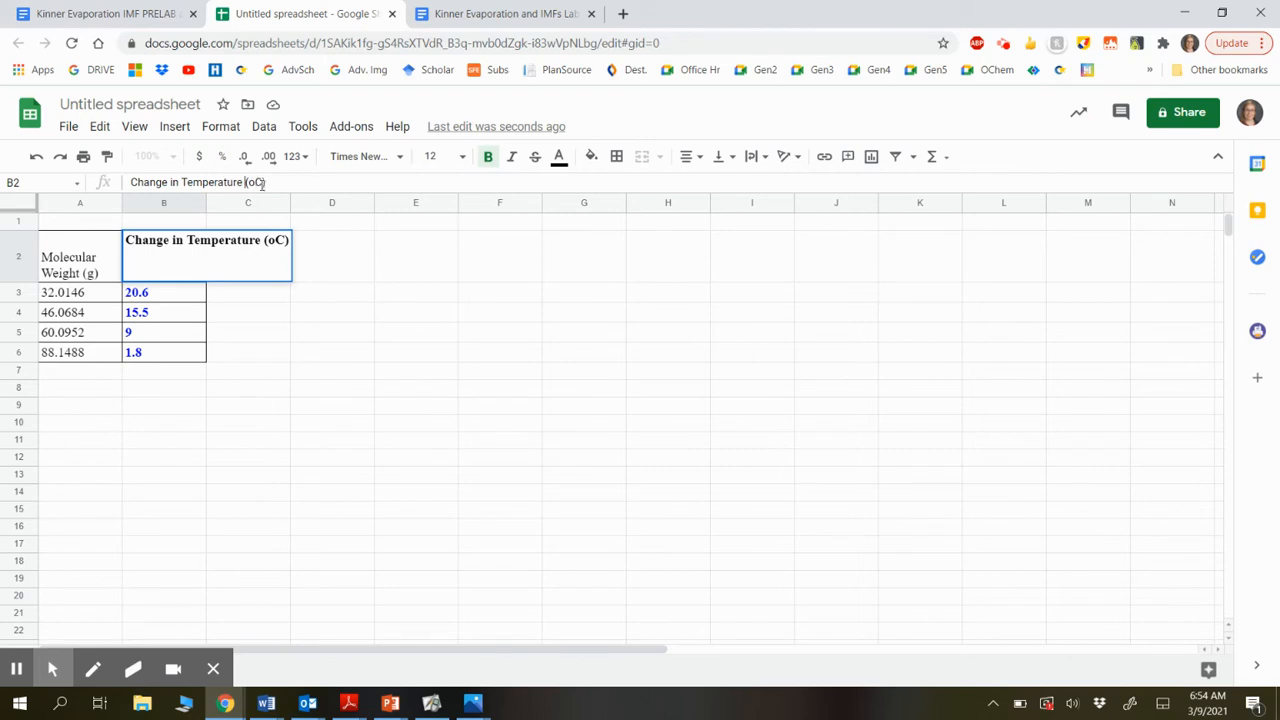
Step: Replace the unit "oC" in the B2 header with "degrees Celcius"
key("BackSpace")
key("BackSpace")
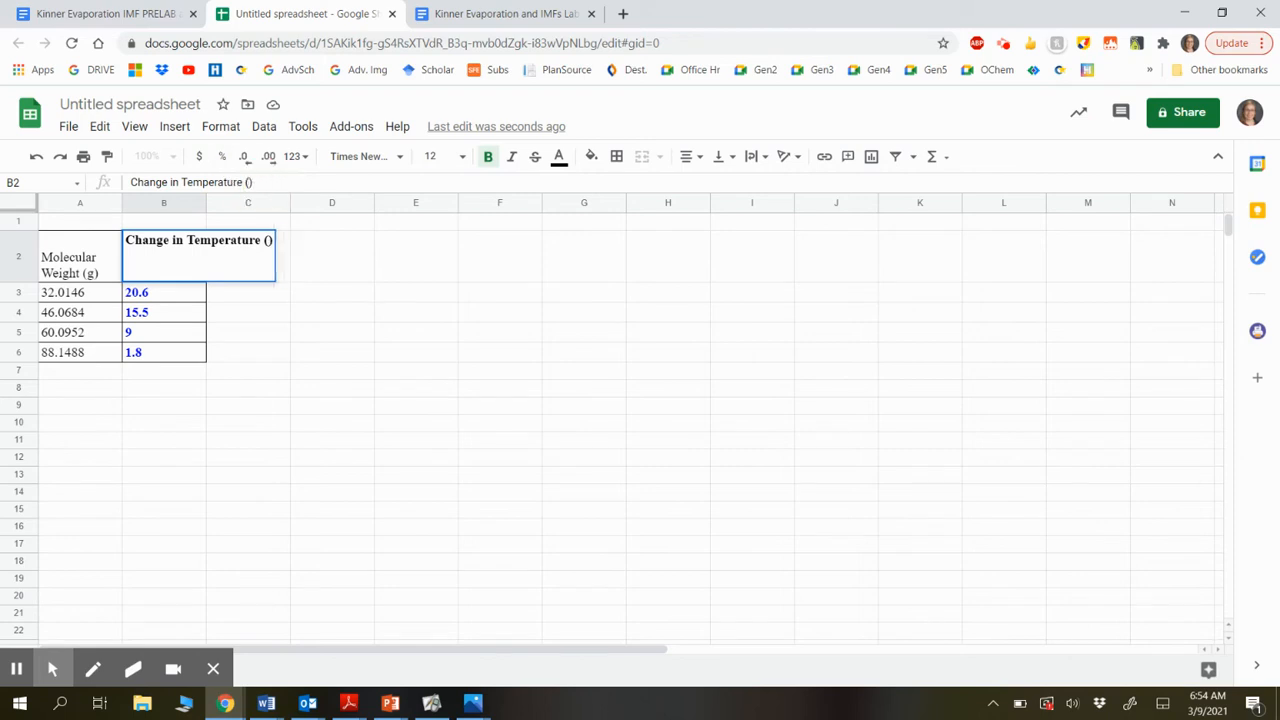
type("degre")
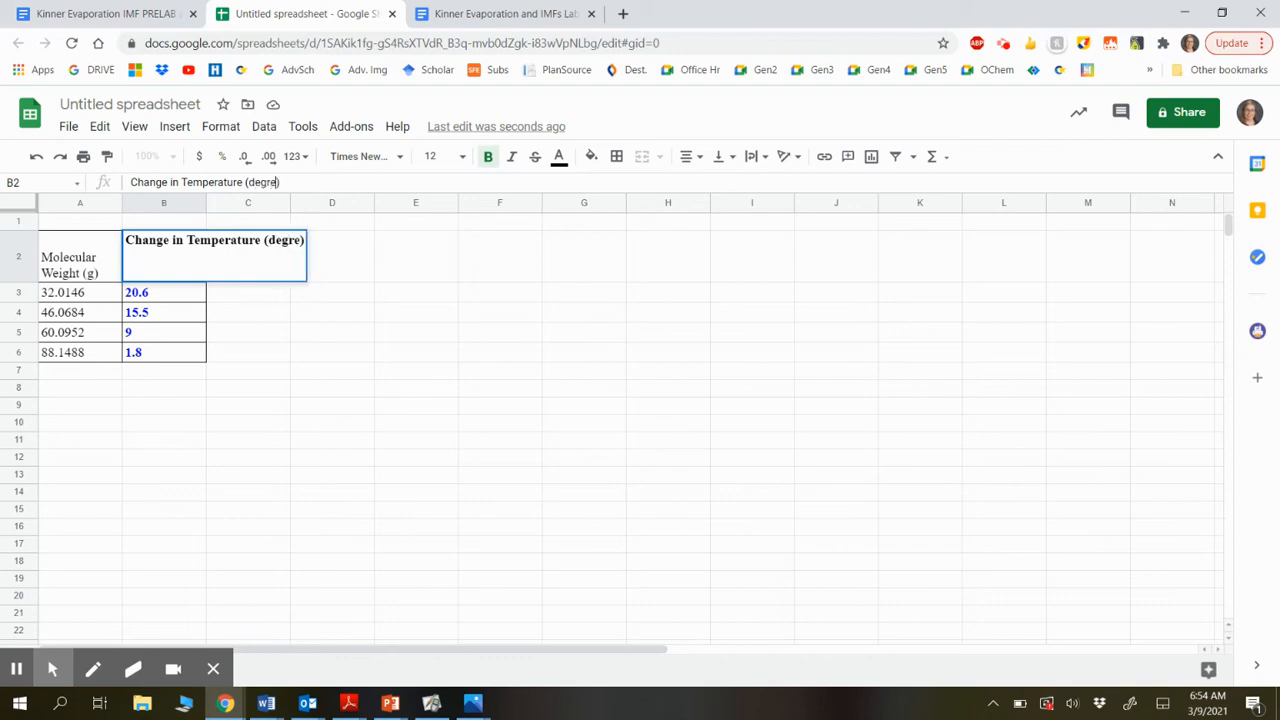
type("es ")
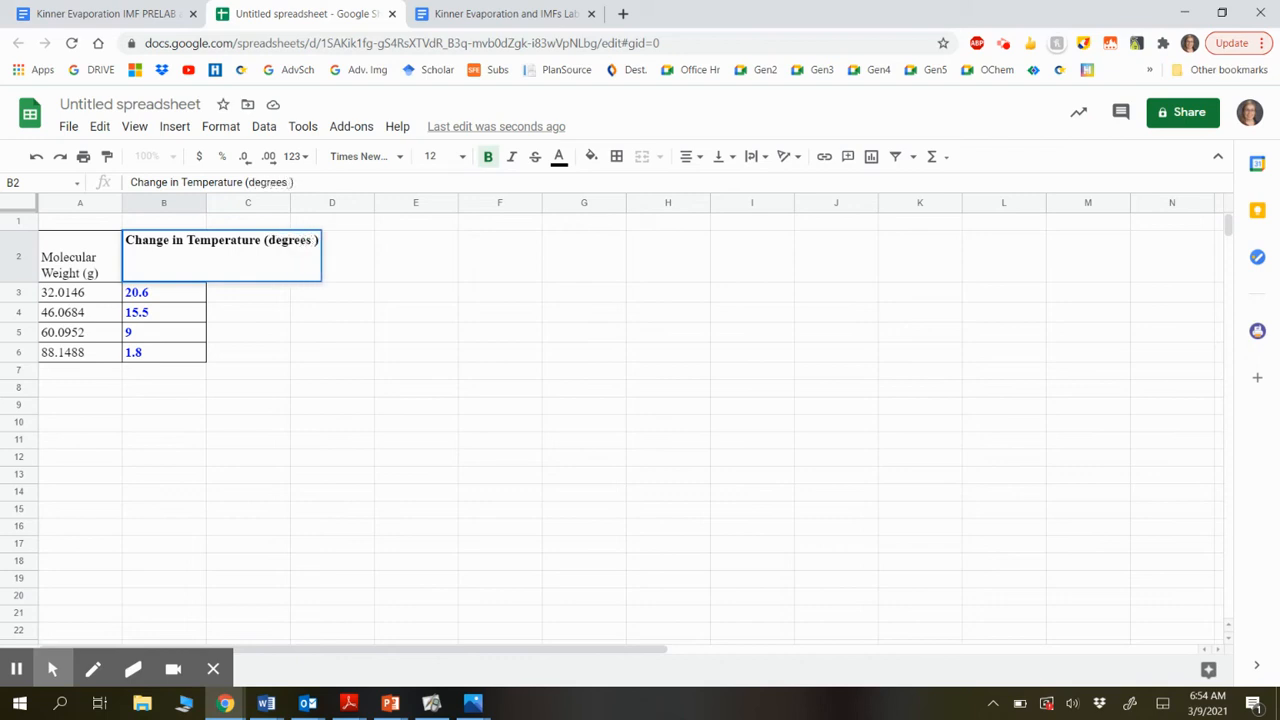
type("Celcius")
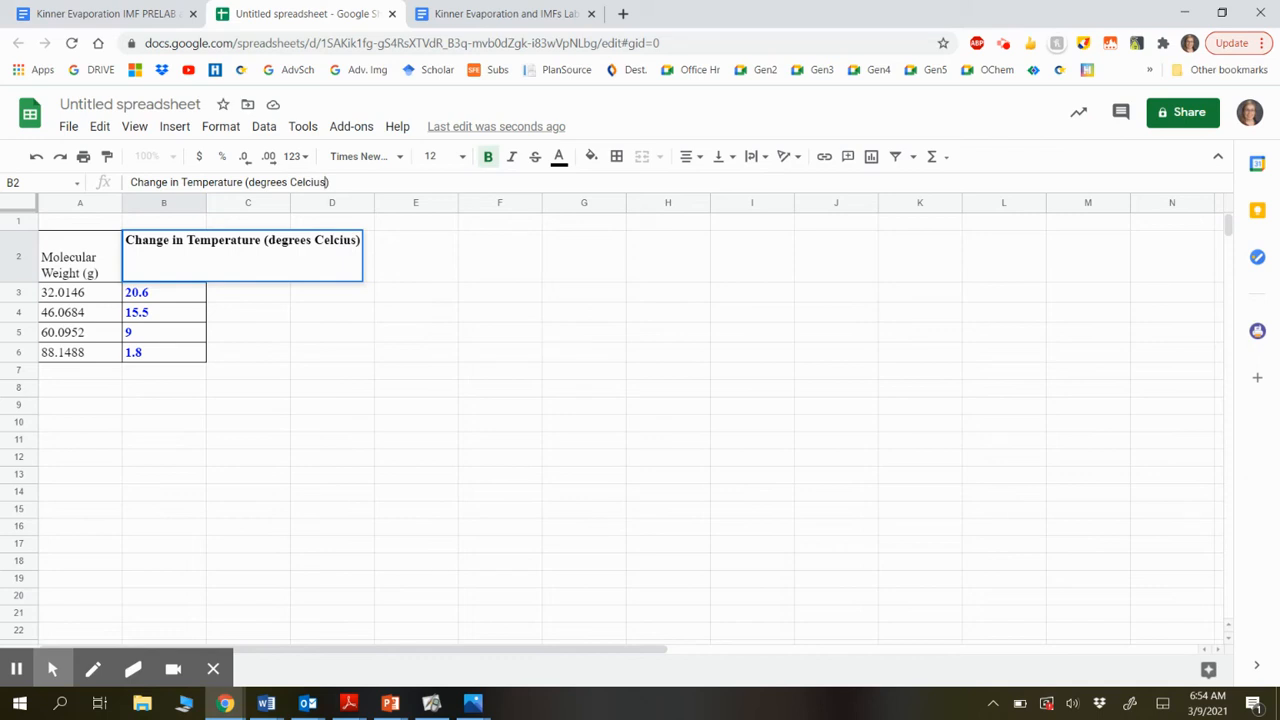
key("Return")
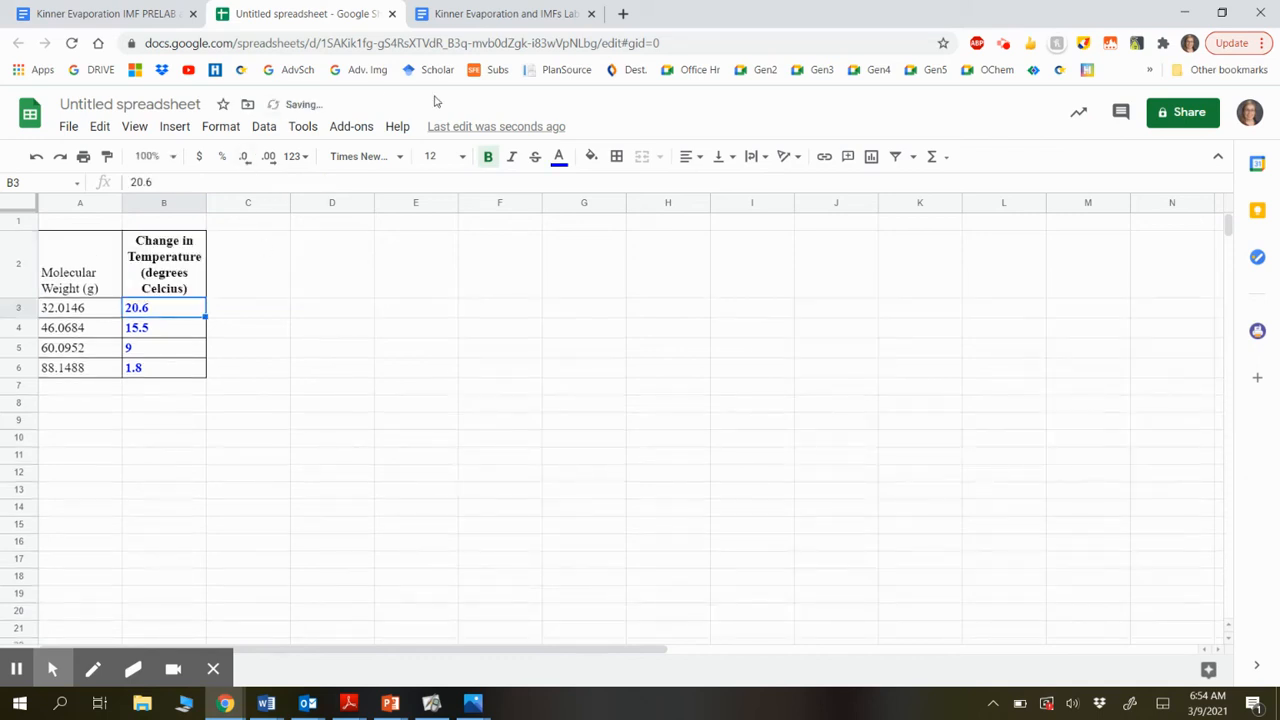
Step: Copy the Compound column from Data Table 1 of the lab document into the spreadsheet, starting at cell C1
left_click(476, 12)
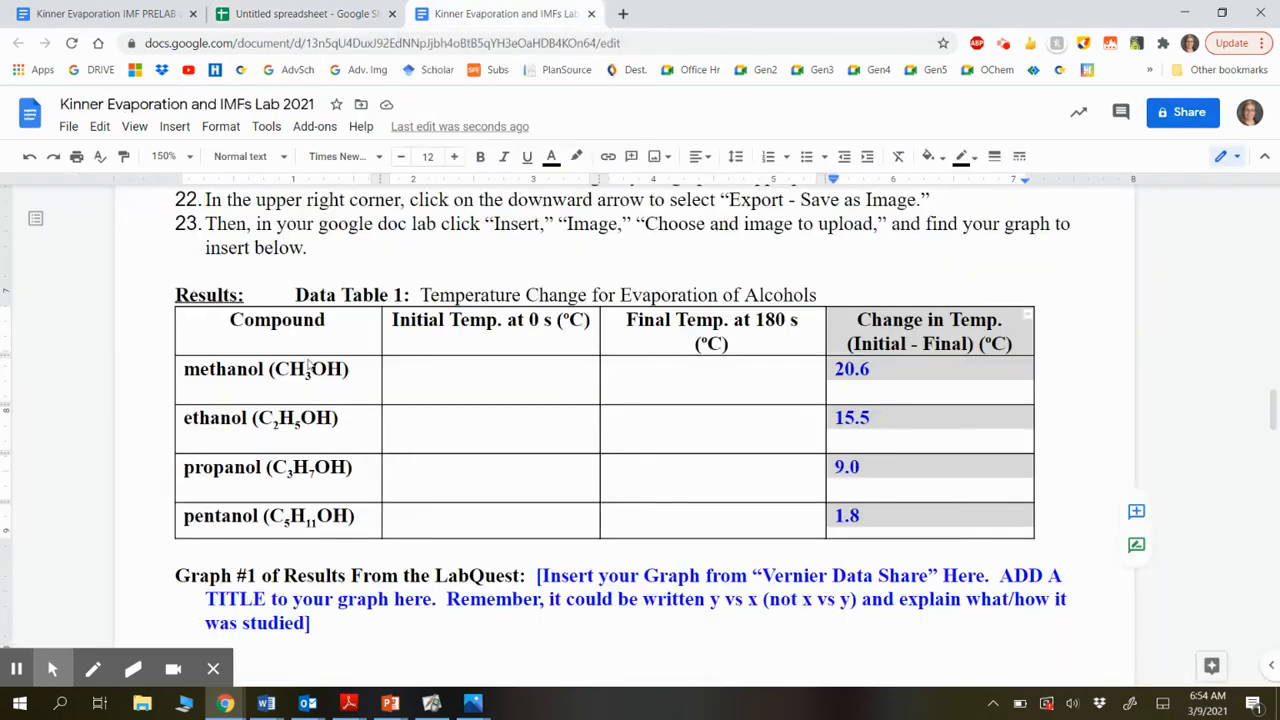
left_click(352, 516)
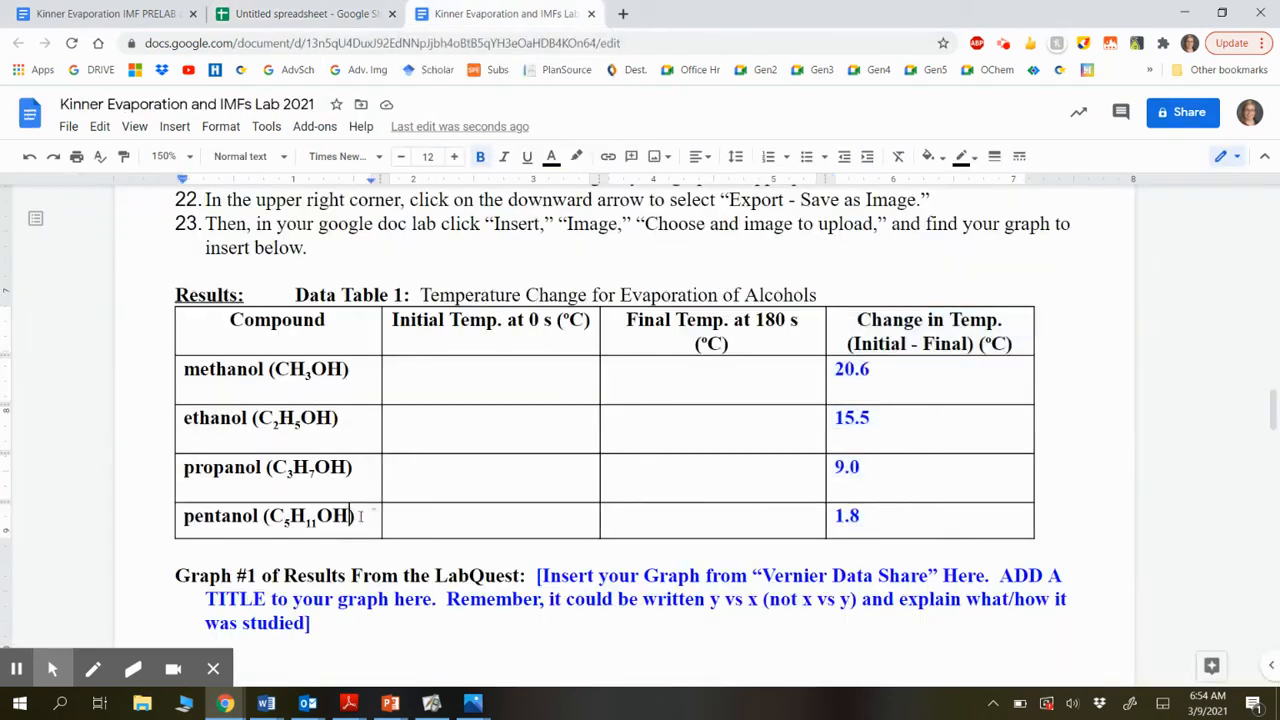
left_click_drag(345, 518, 201, 340)
key("ctrl+c")
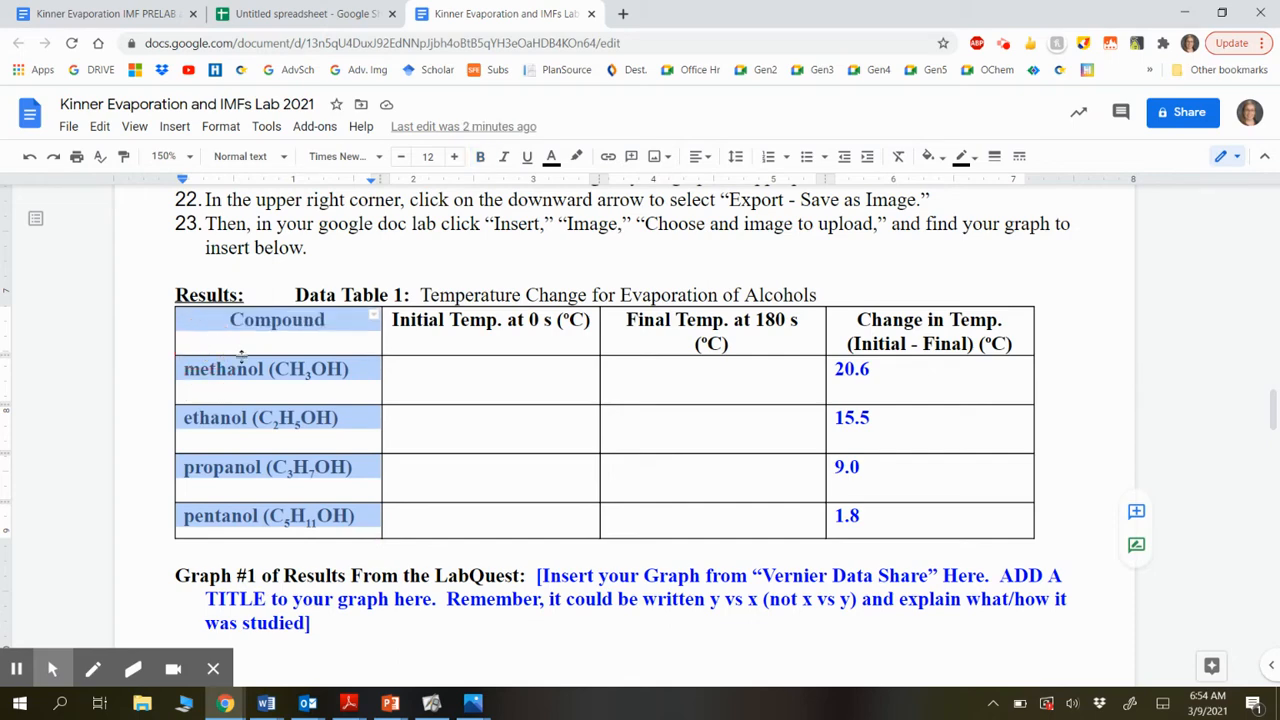
left_click(298, 14)
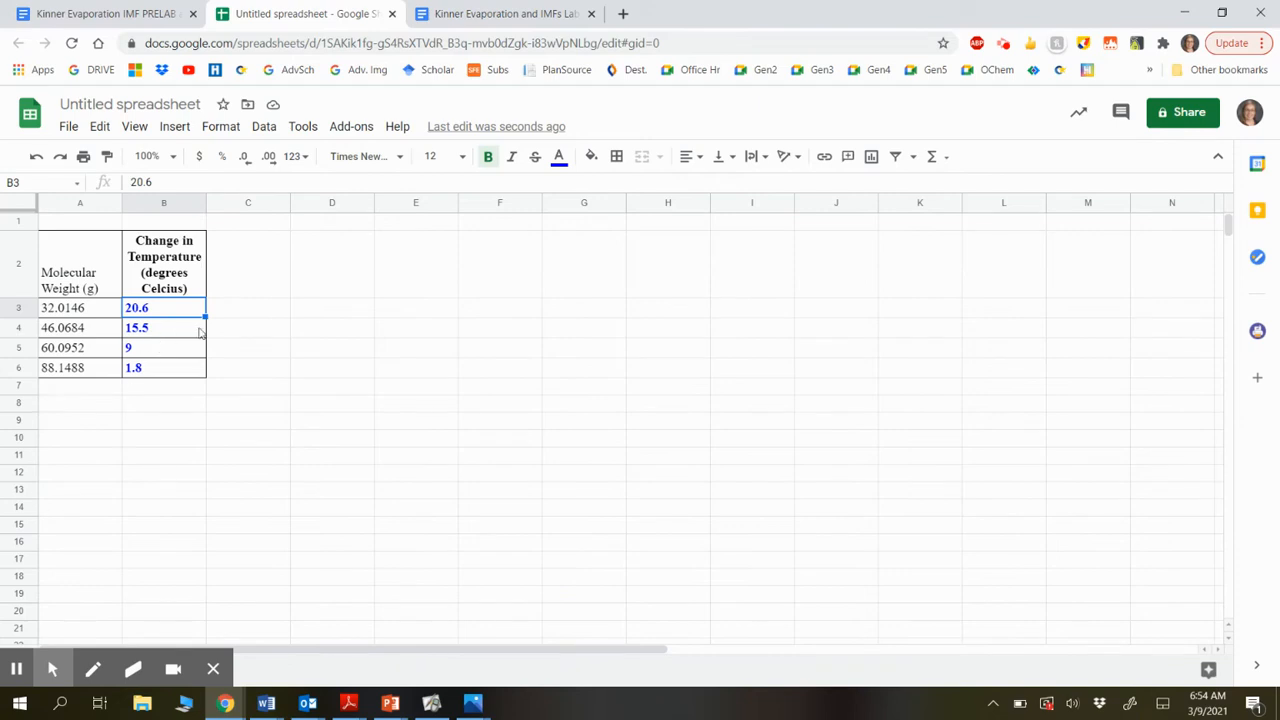
left_click(251, 225)
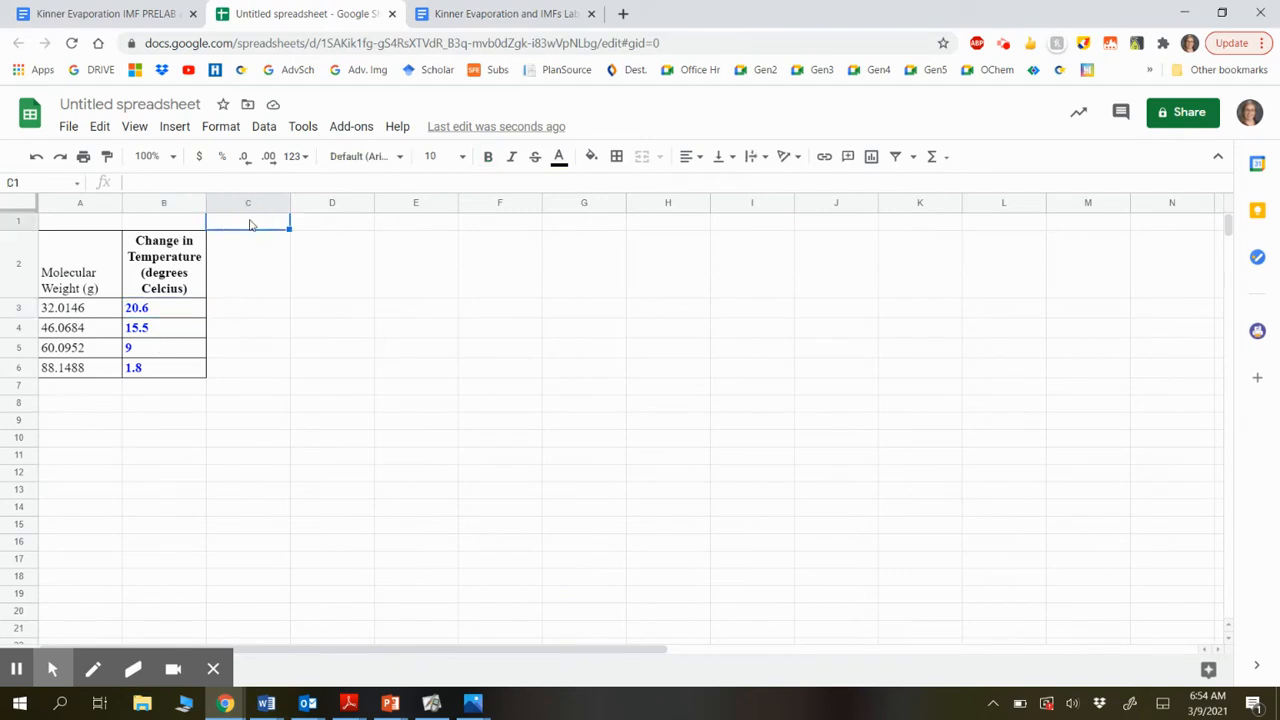
left_click(264, 271)
key("ctrl+v")
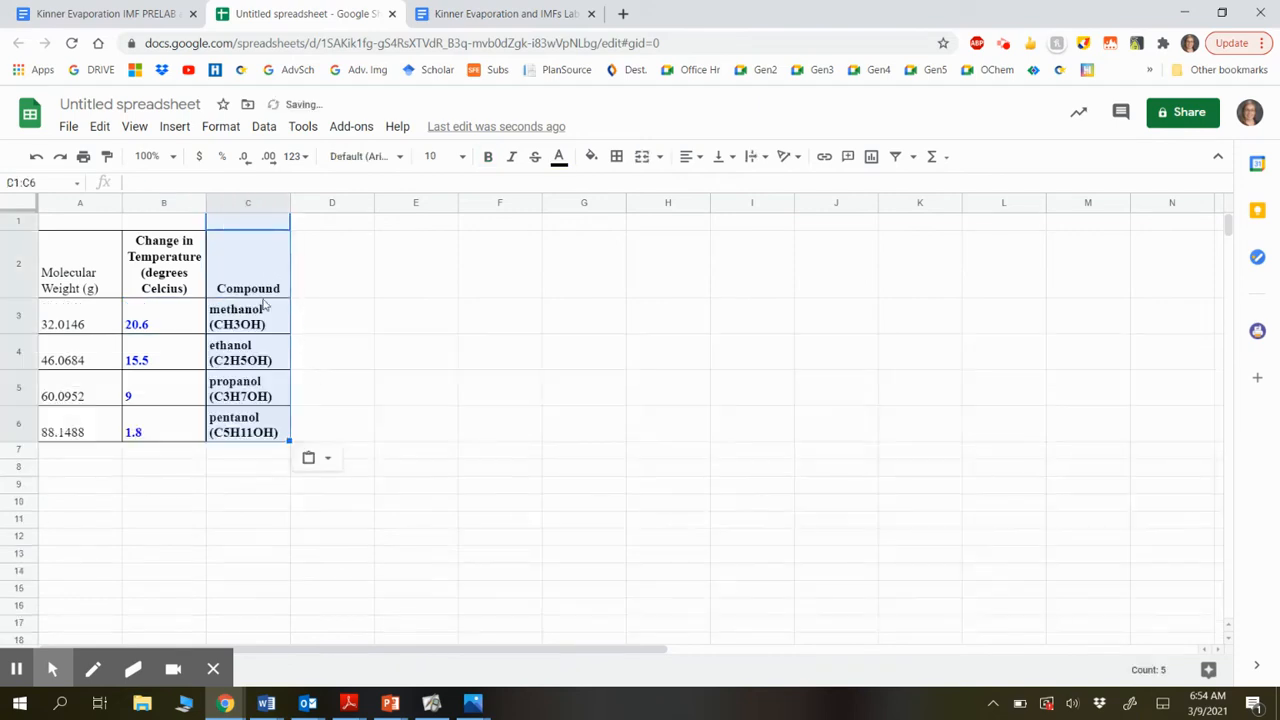
Step: Change the "Compound" header in cell C2 to "Alcohol"
left_click(251, 277)
left_click_drag(196, 182, 134, 182)
type("Alcohol")
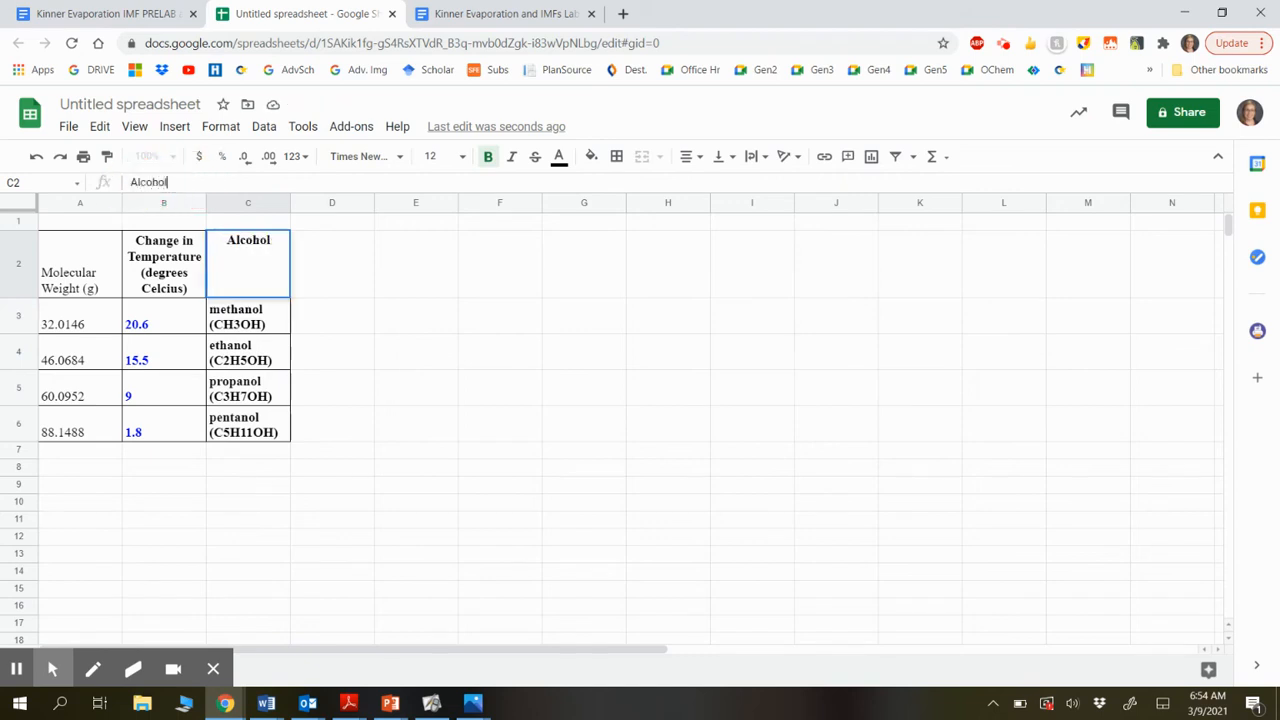
key("Return")
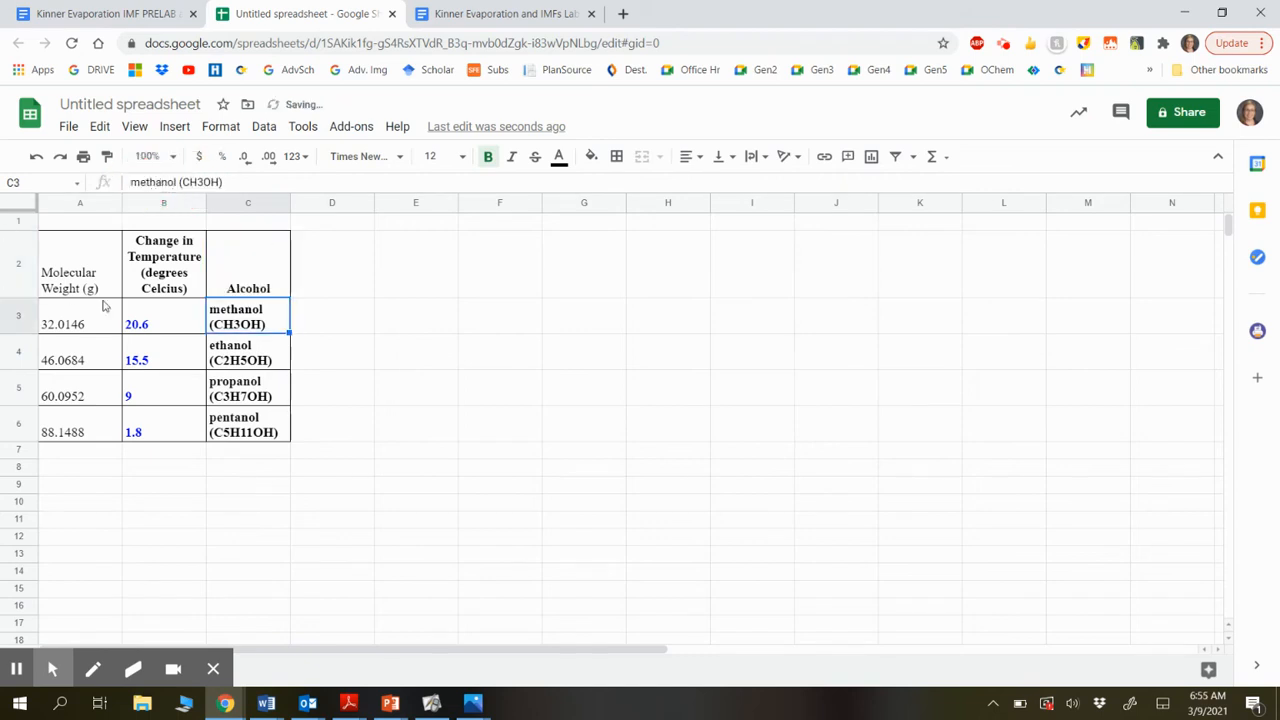
Step: Insert a scatter chart of change in temperature against molecular weight from the range A2:B6
left_click(89, 258)
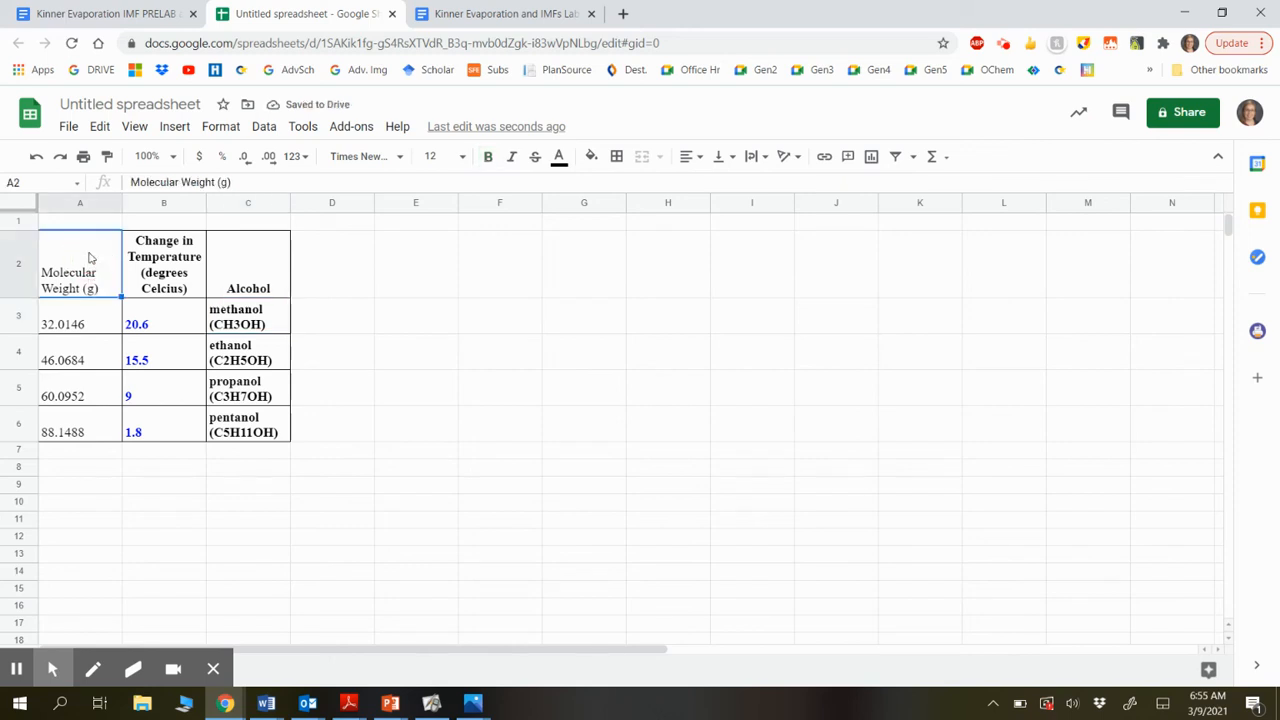
left_click_drag(89, 258, 167, 430)
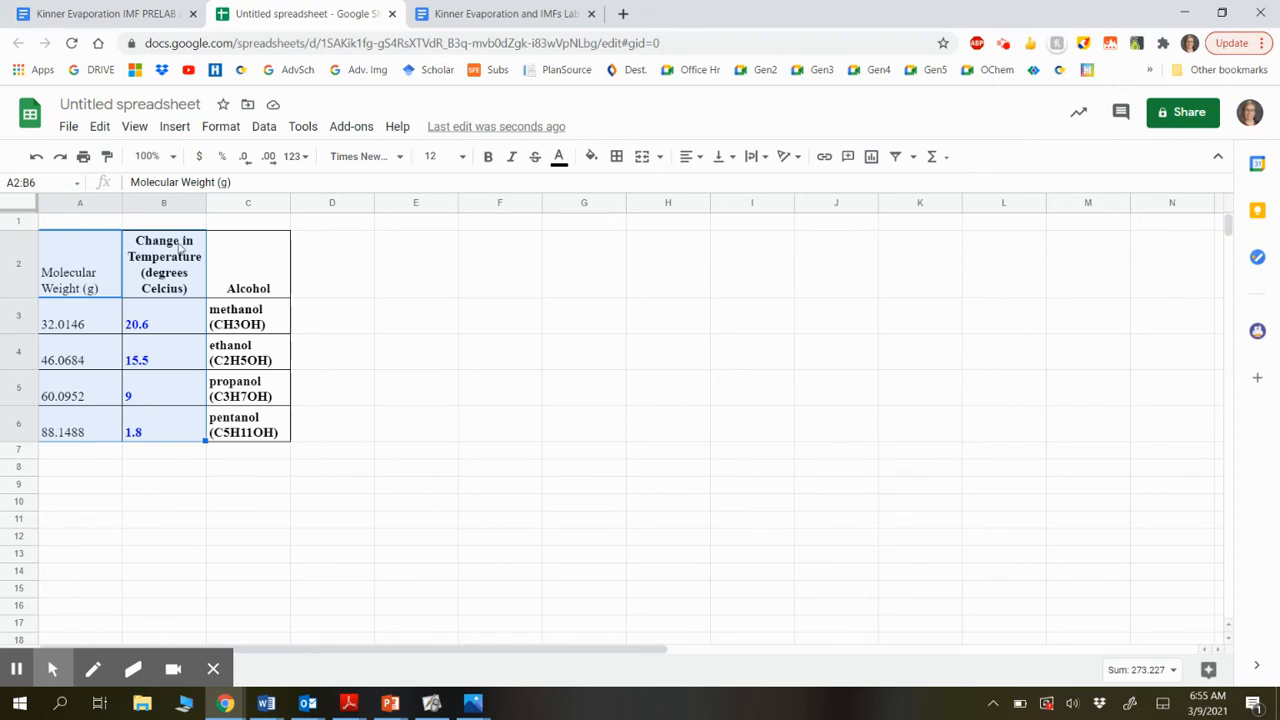
left_click(872, 163)
left_click(872, 160)
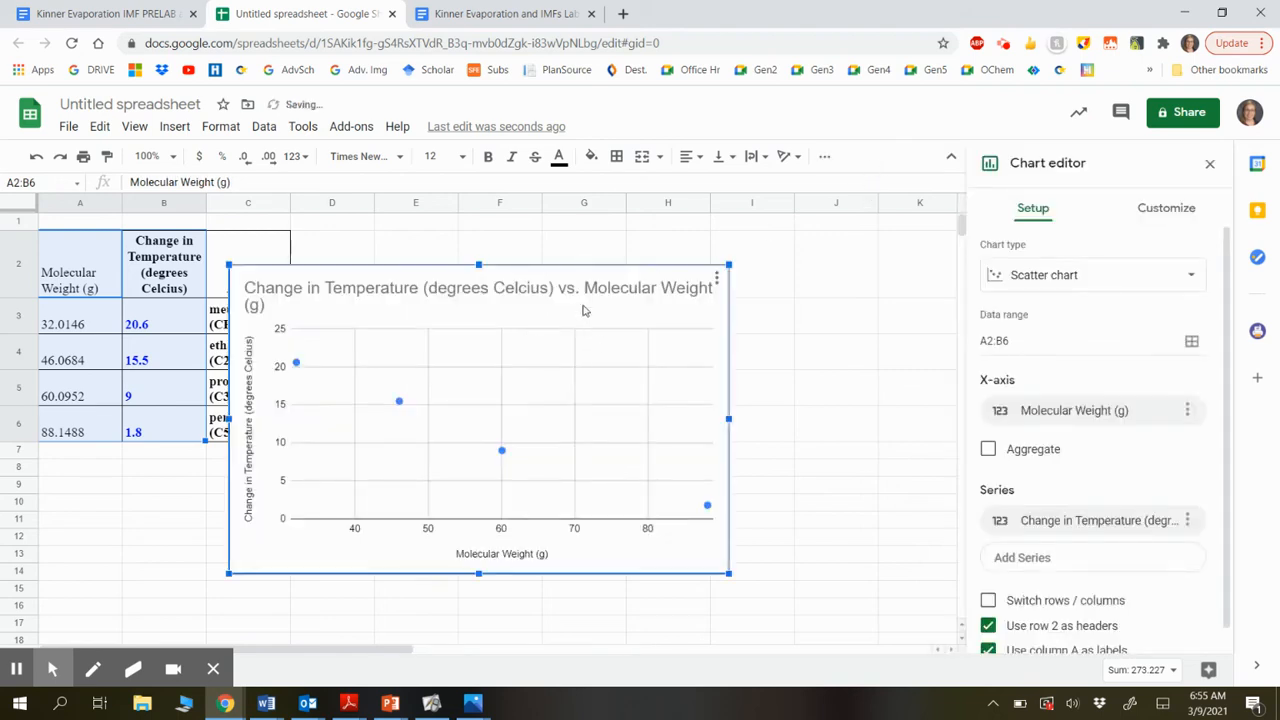
left_click(1040, 290)
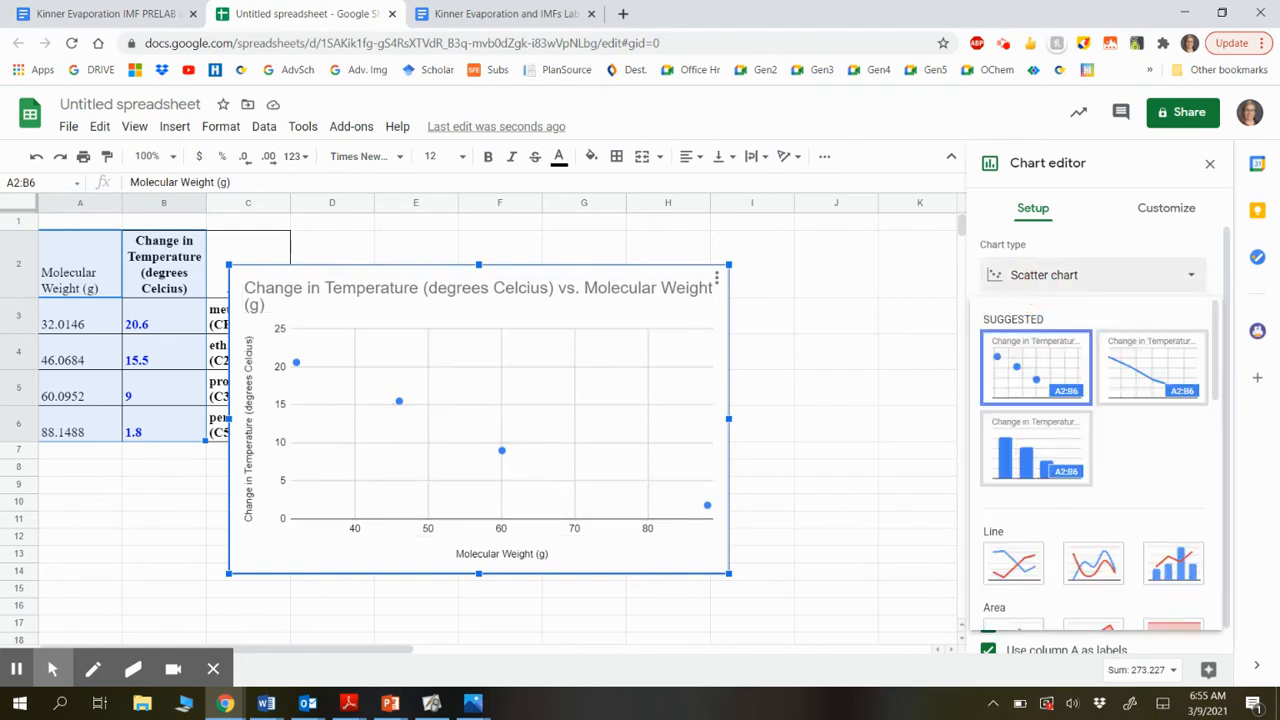
left_click(875, 378)
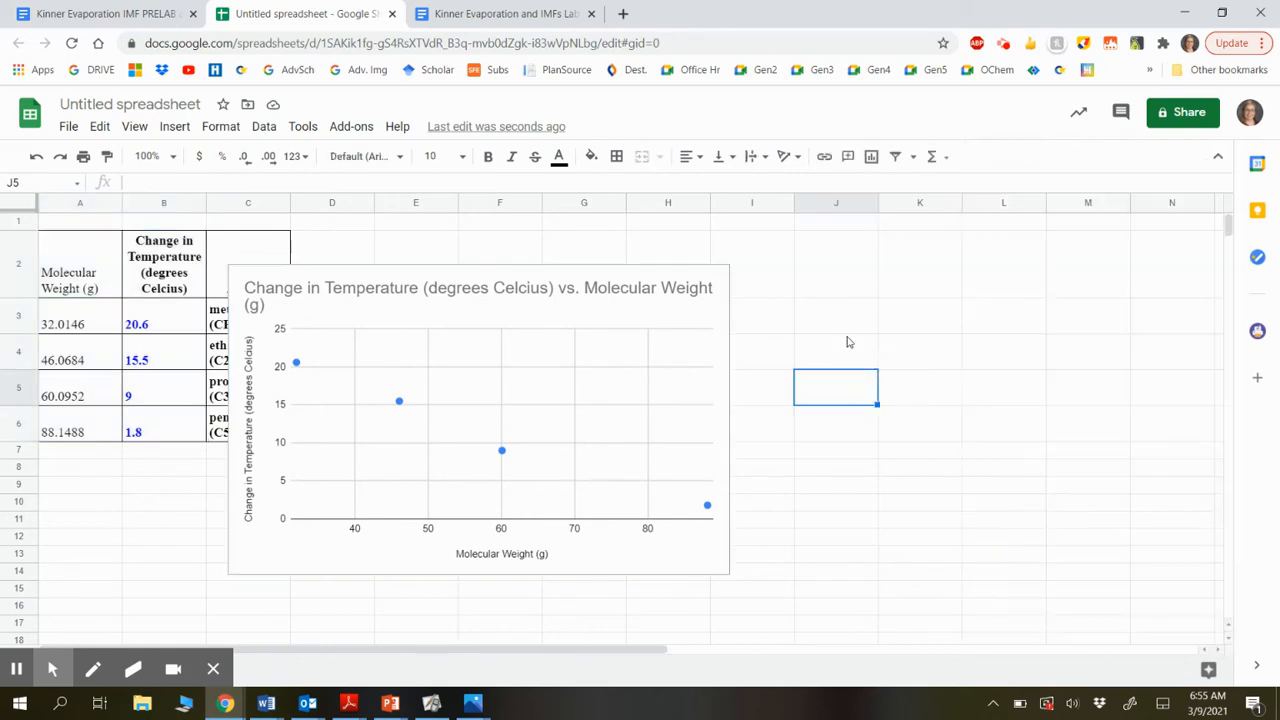
Step: Open the scatter chart for editing and add labels to its Molecular Weight X-axis
left_click(716, 291)
left_click(716, 272)
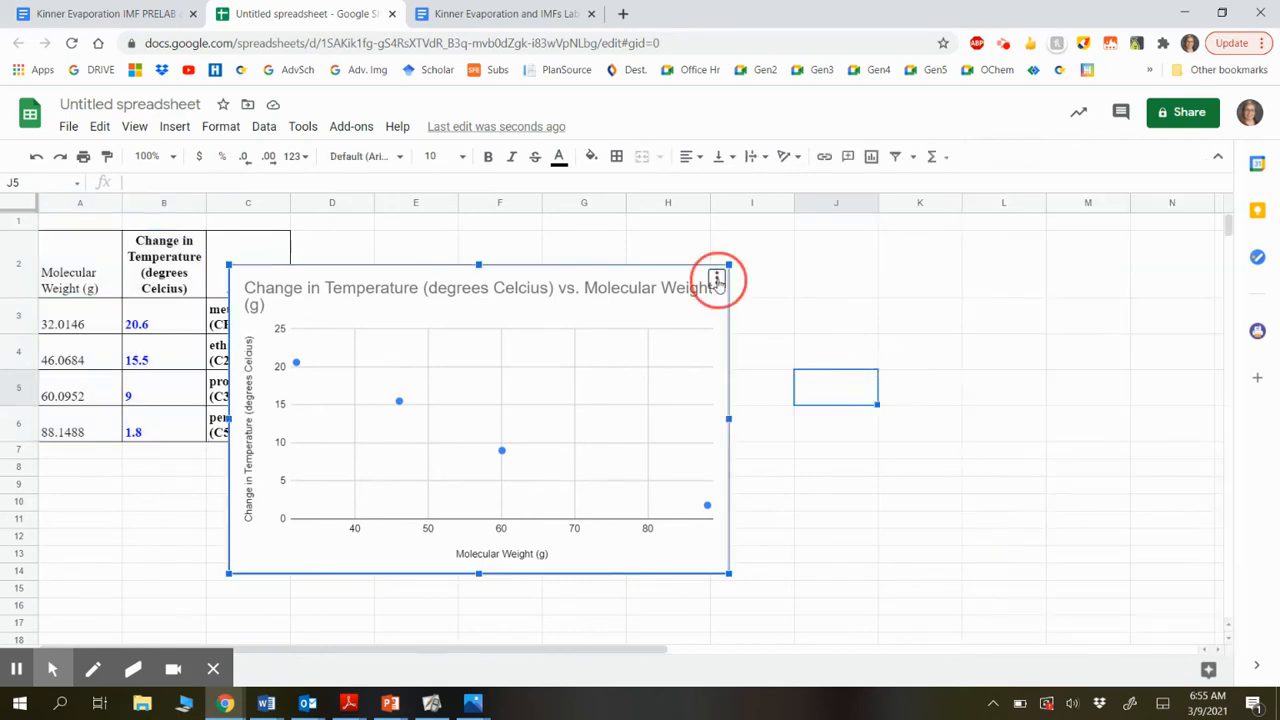
left_click(703, 305)
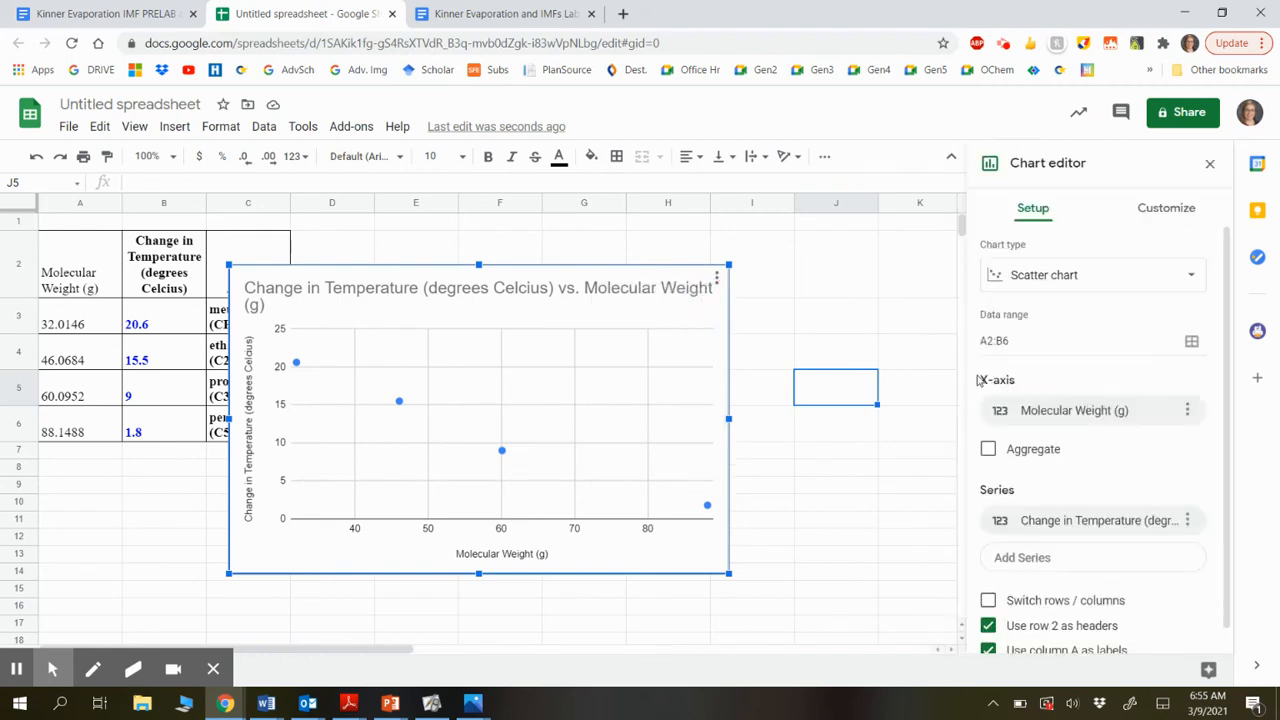
left_click(1188, 411)
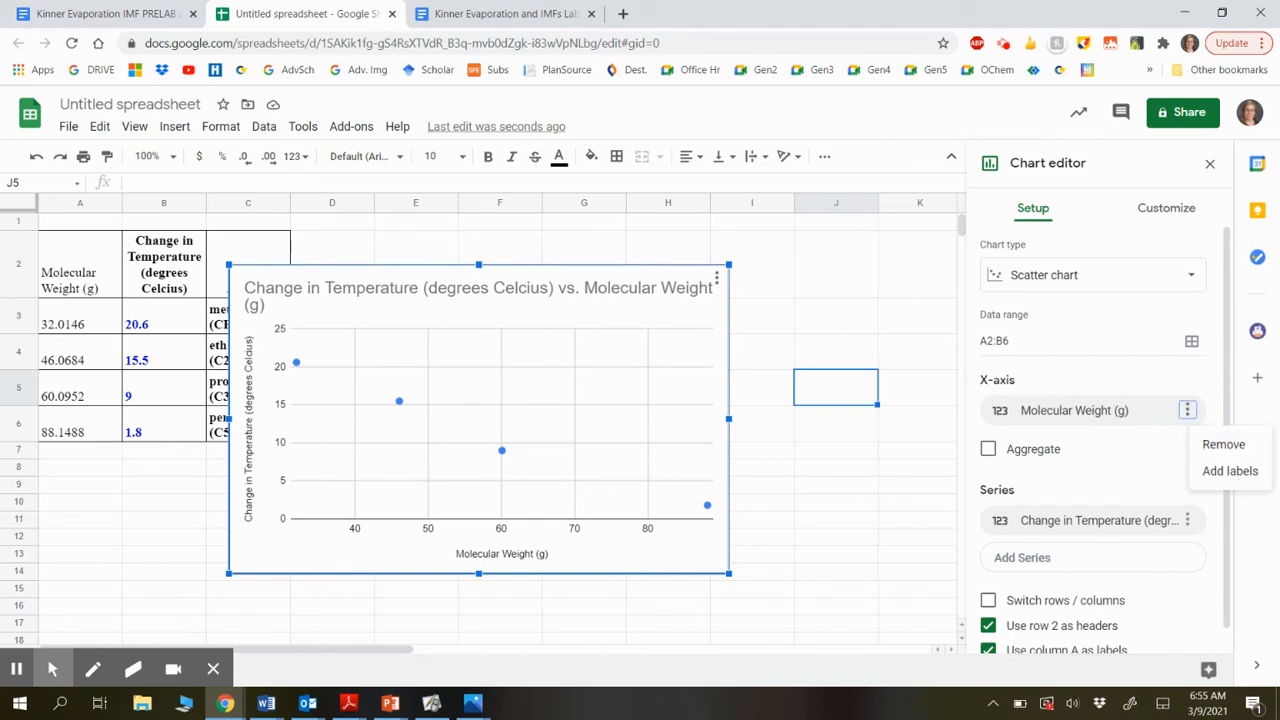
left_click(1236, 474)
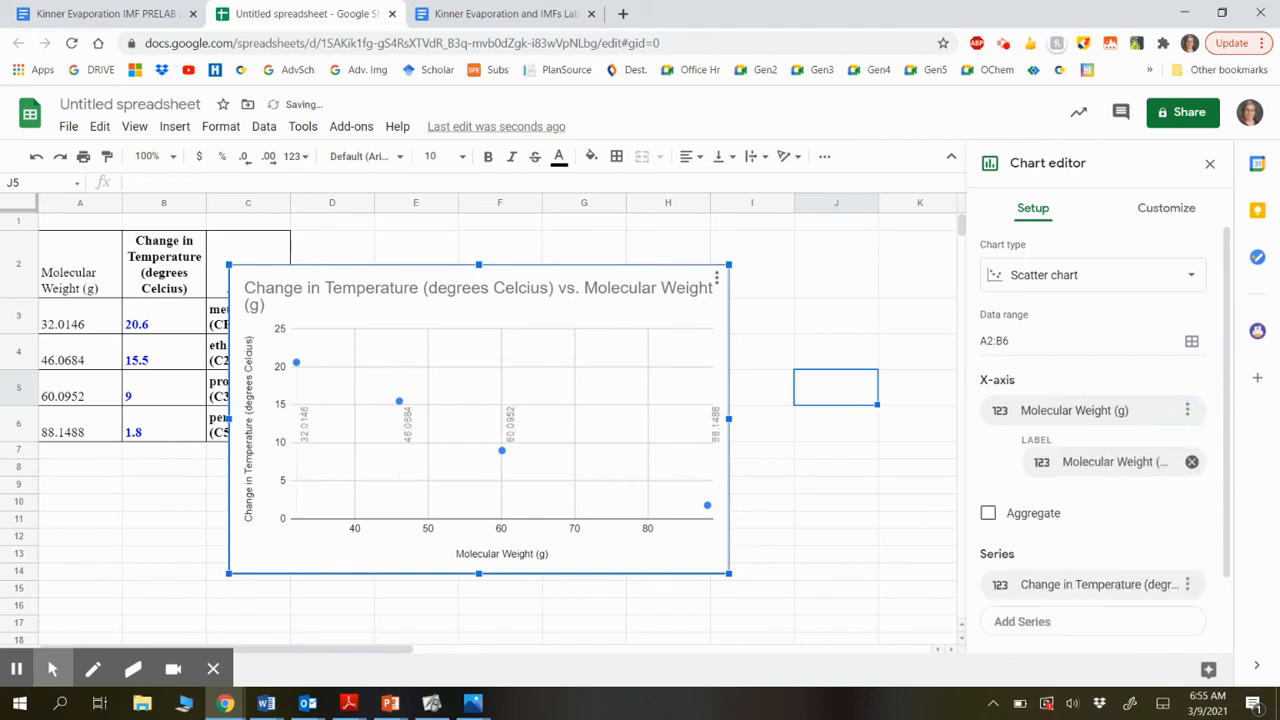
Step: Change the X-axis label source to the Alcohol column, using the data range C2:C6
left_click(1123, 466)
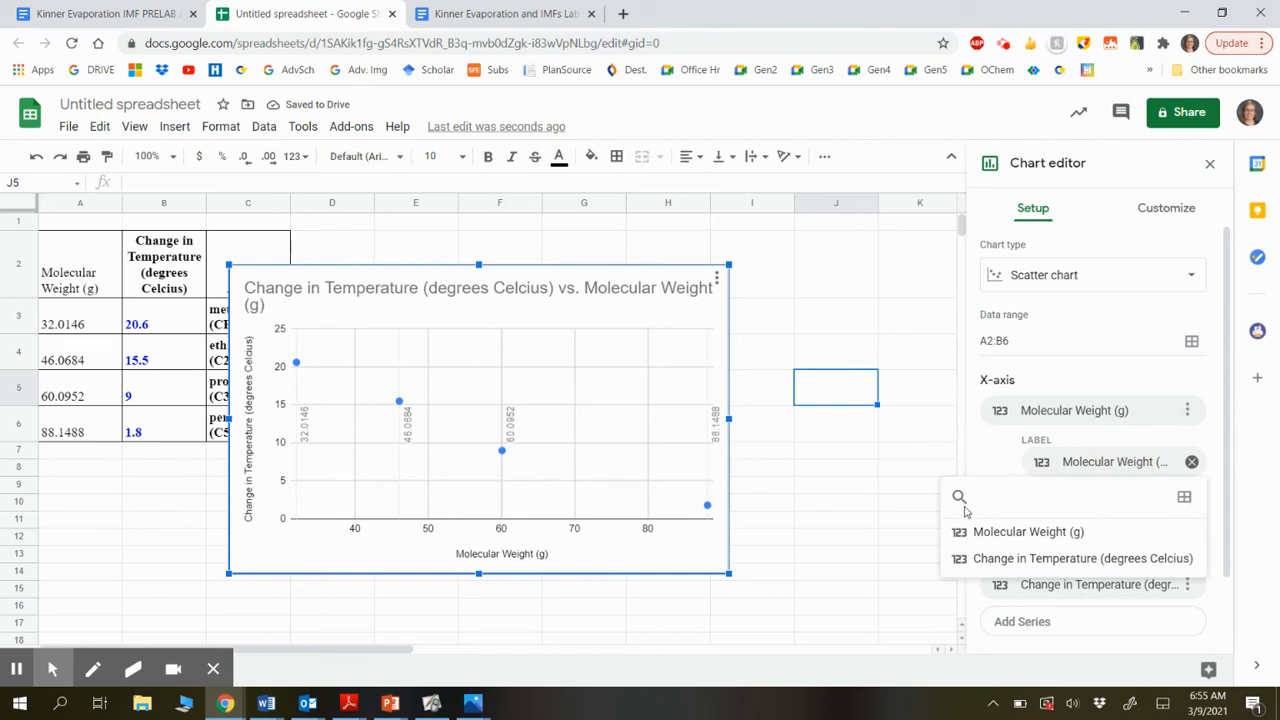
left_click(1184, 497)
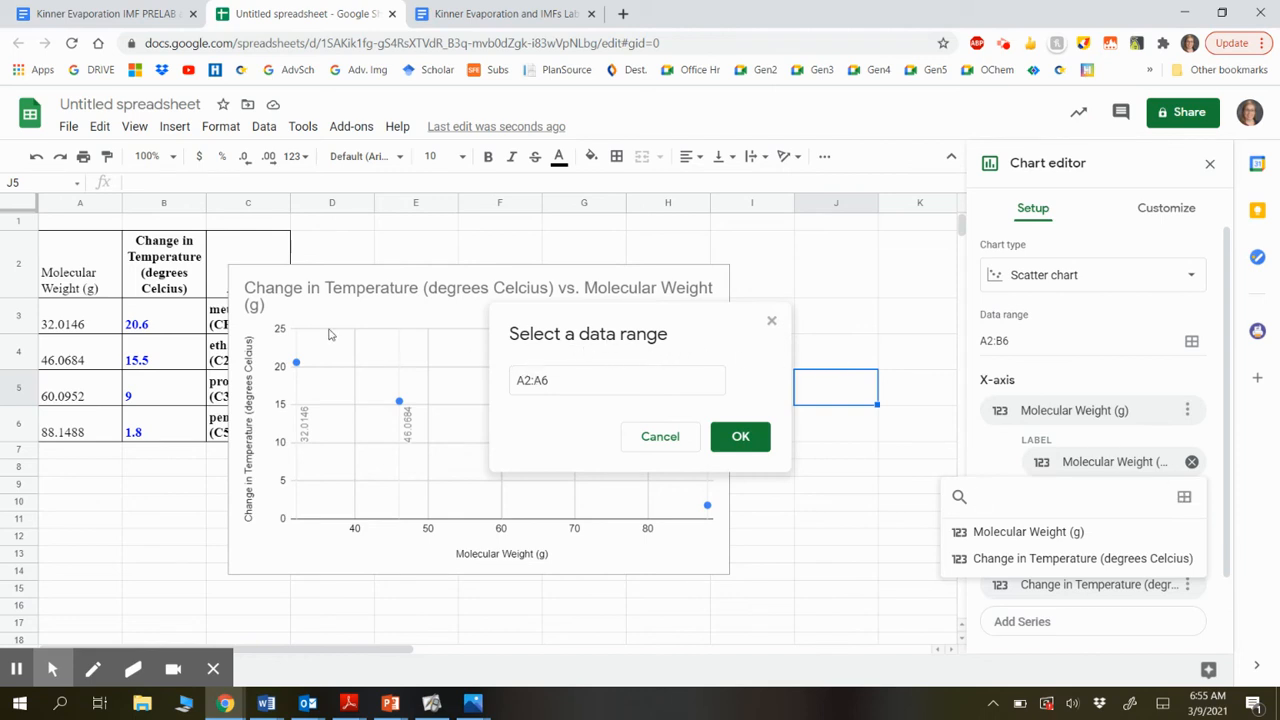
left_click(212, 285)
left_click_drag(212, 285, 218, 425)
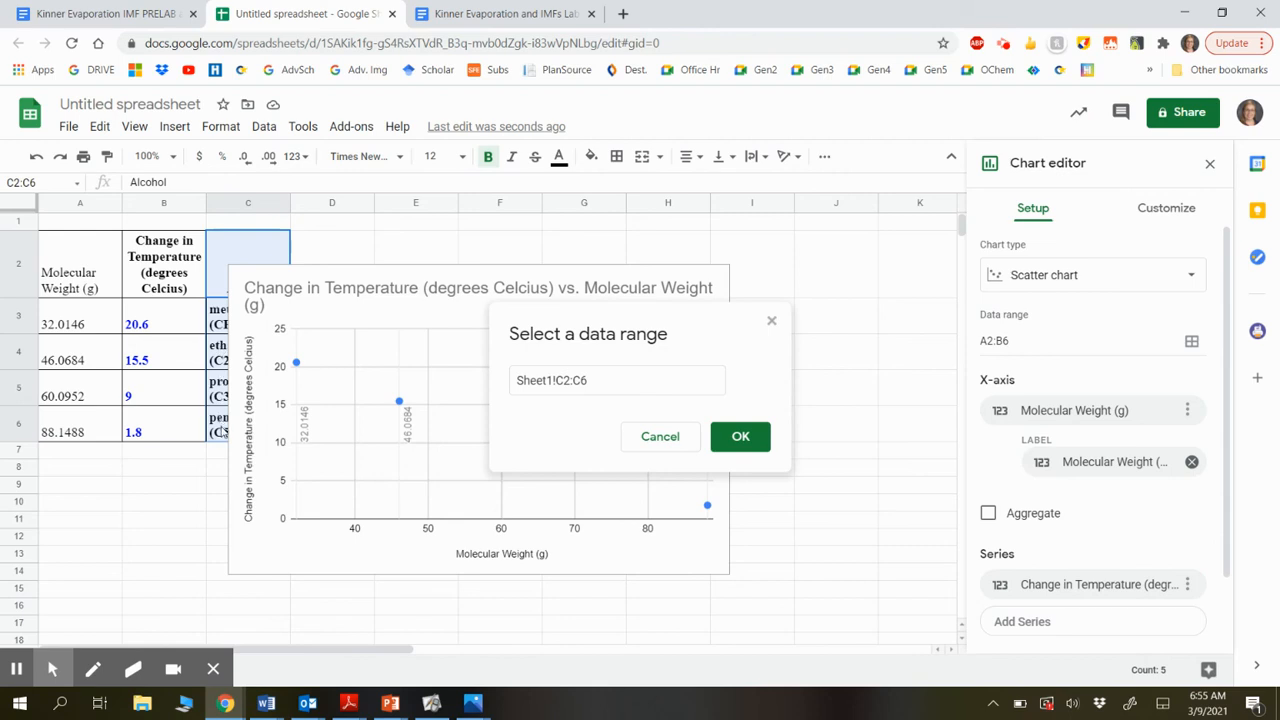
left_click(752, 446)
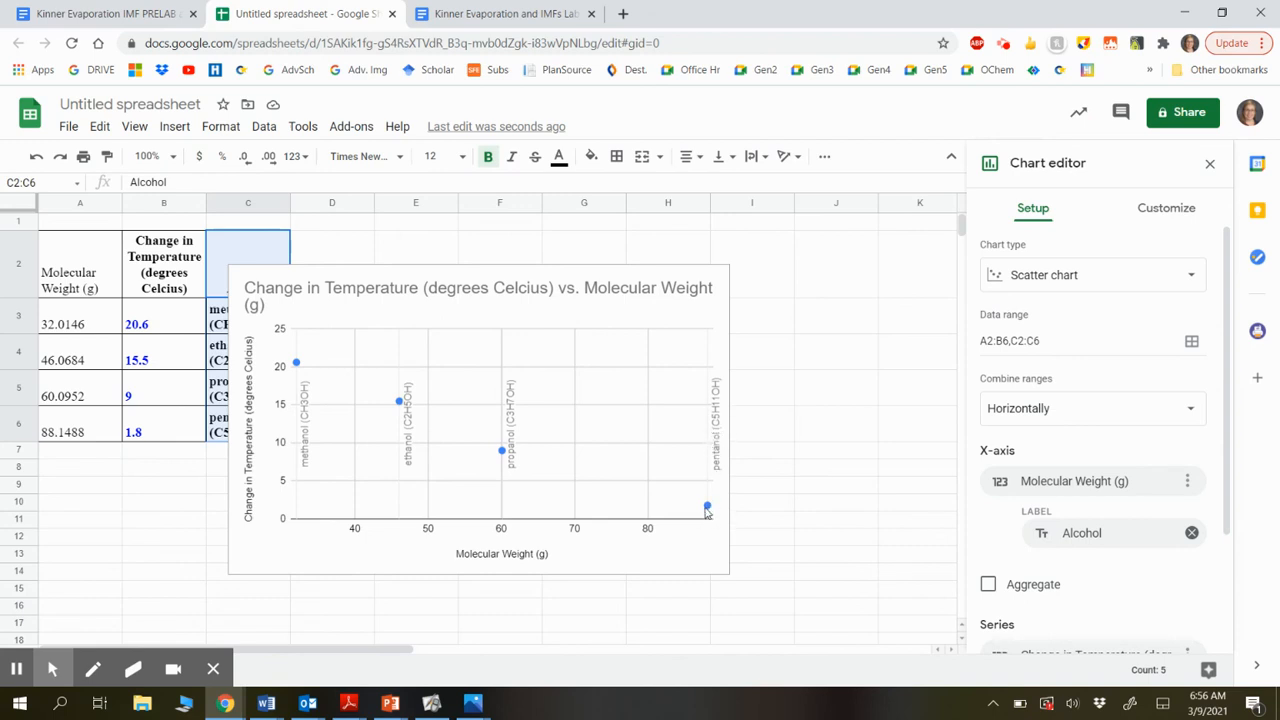
Step: Copy the scatter chart and paste it linked to the spreadsheet over the "[Insert your Graph from “Sheets” Here.]" placeholder under Graph #2 in the lab document
left_click(719, 281)
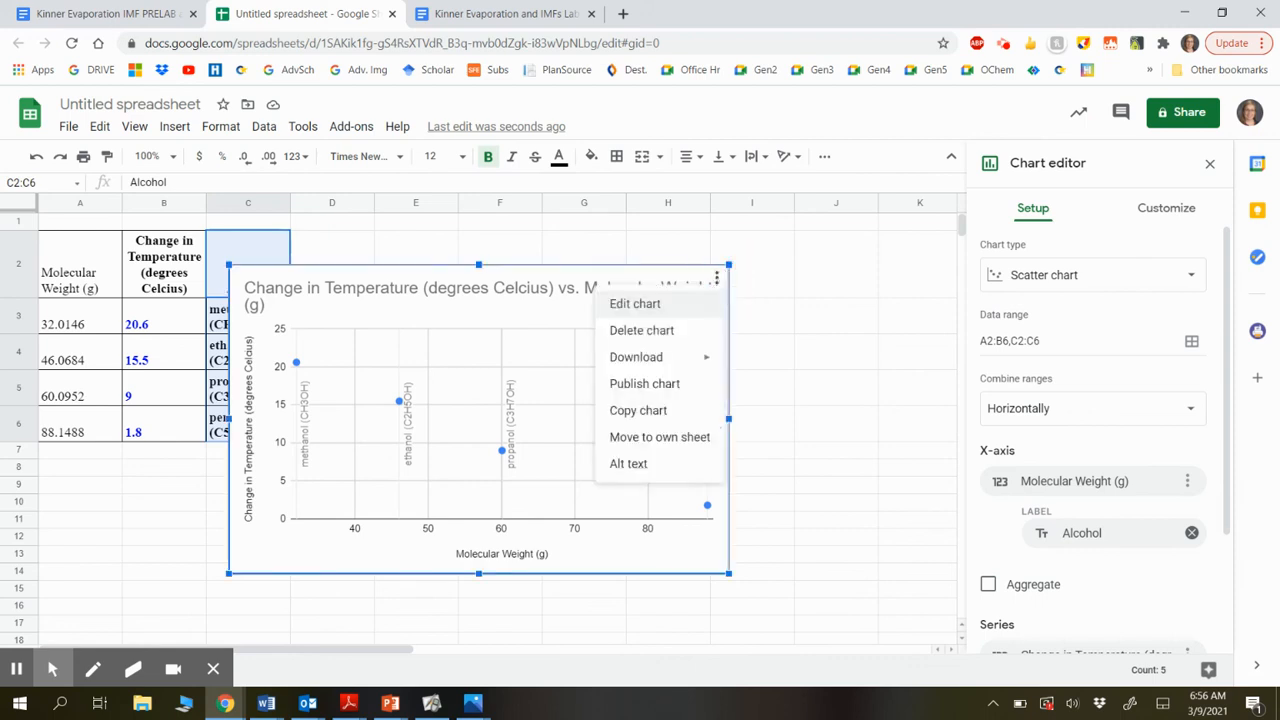
left_click(637, 410)
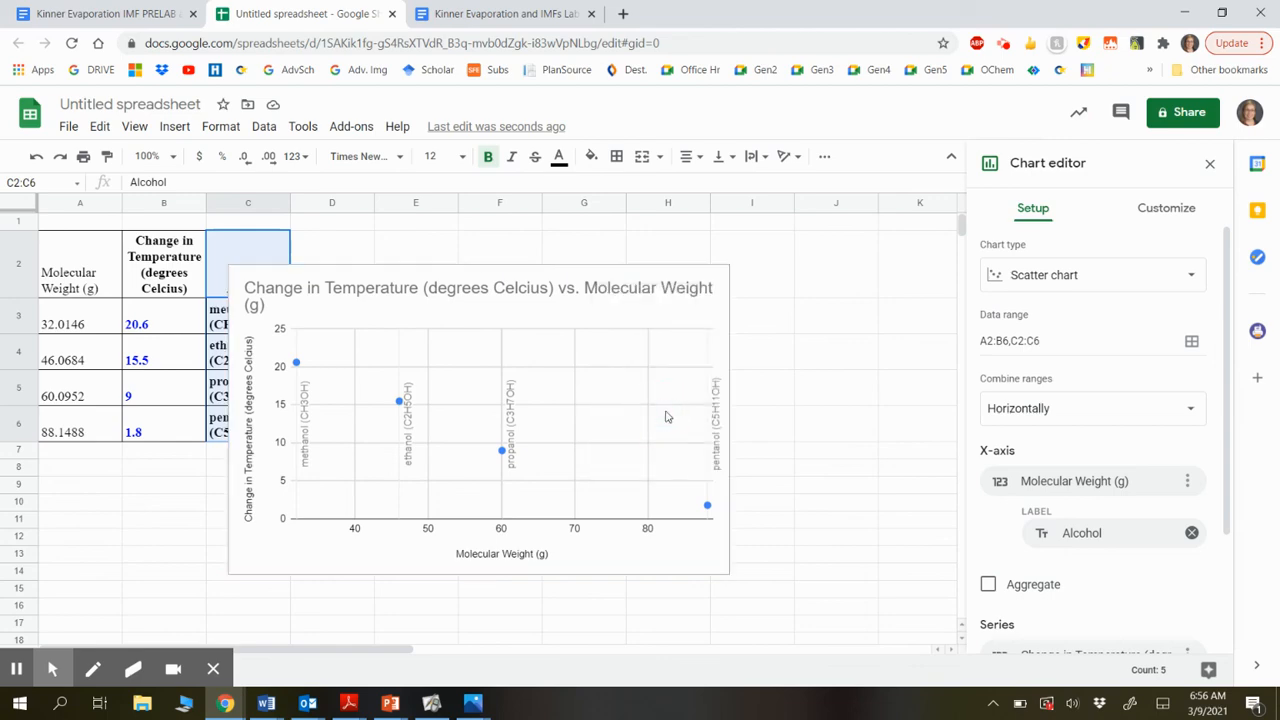
left_click(478, 14)
scroll(562, 399, "down", 5)
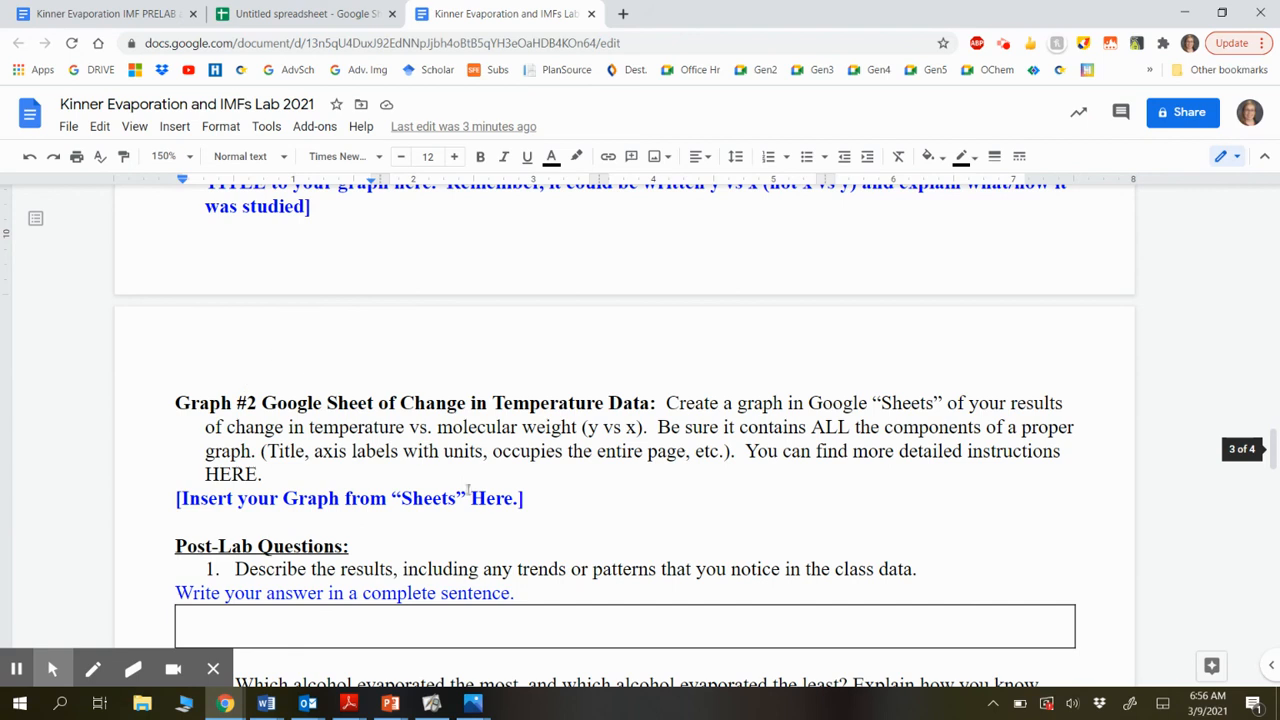
left_click_drag(533, 497, 182, 497)
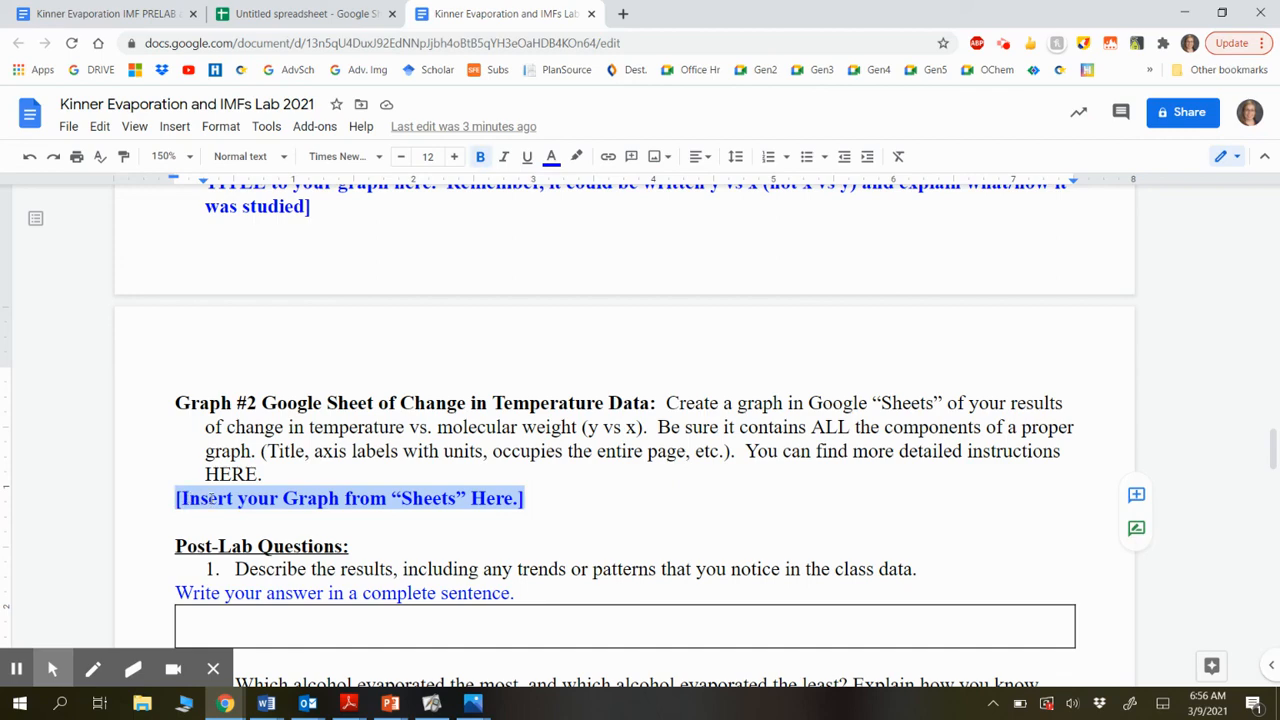
key("ctrl+v")
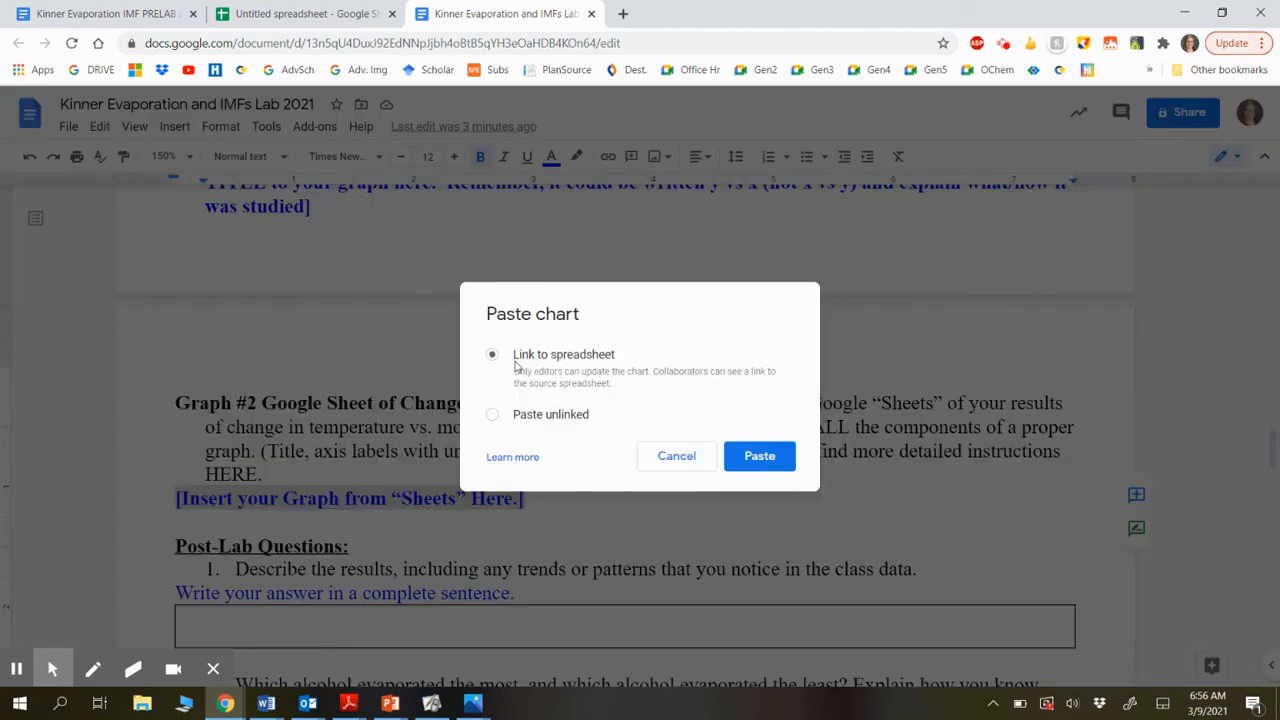
left_click(760, 456)
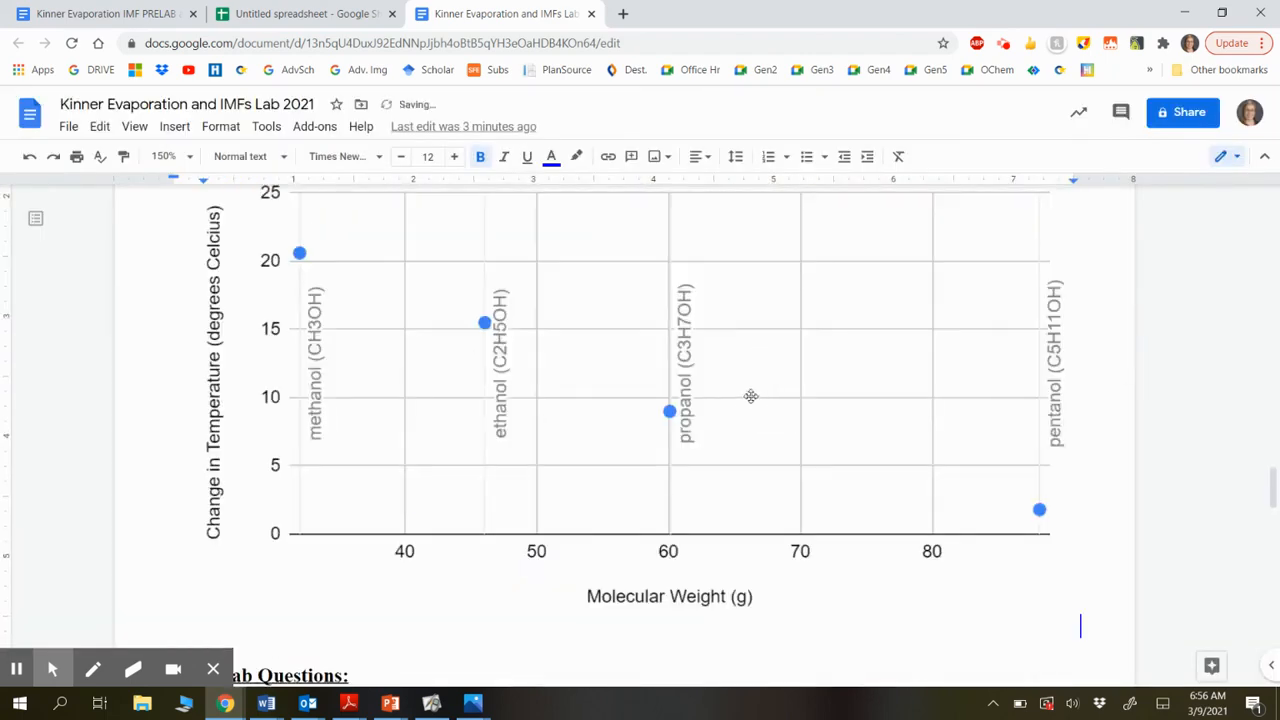
scroll(753, 397, "up", 1)
scroll(640, 430, "up", 2)
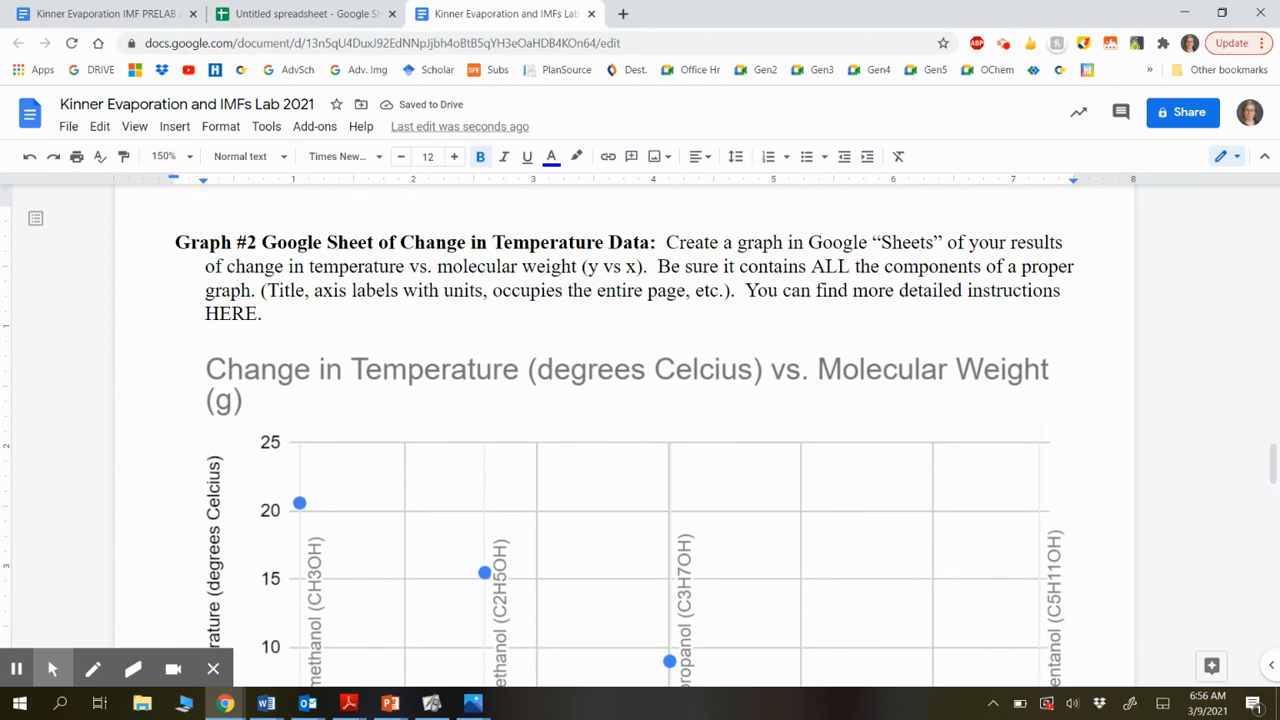
scroll(640, 430, "down", 2)
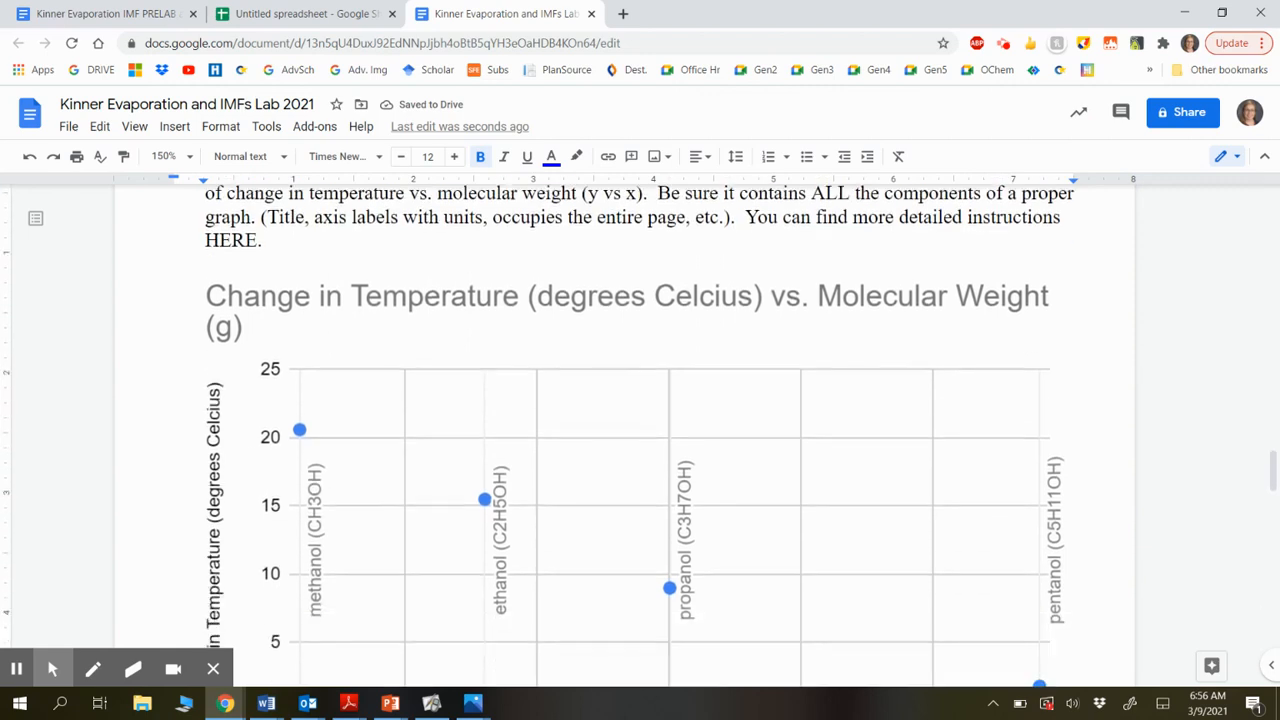
scroll(640, 430, "down", 1)
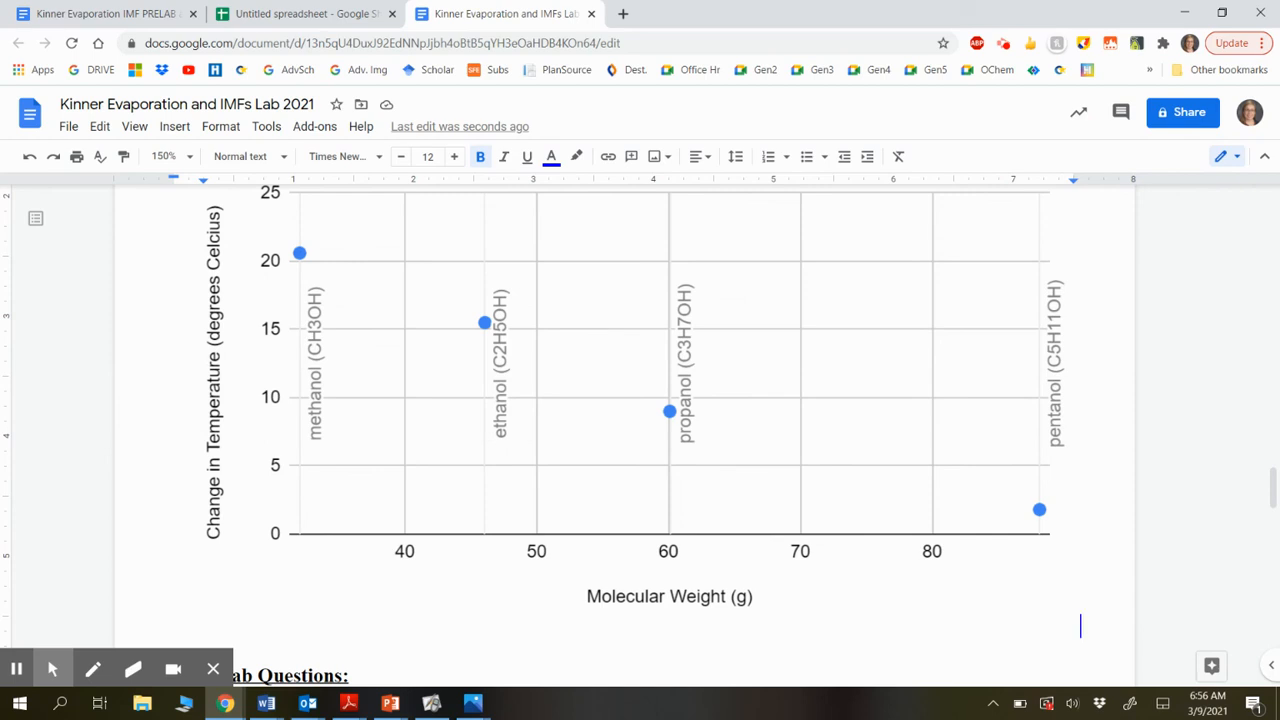
scroll(1080, 625, "up", 1)
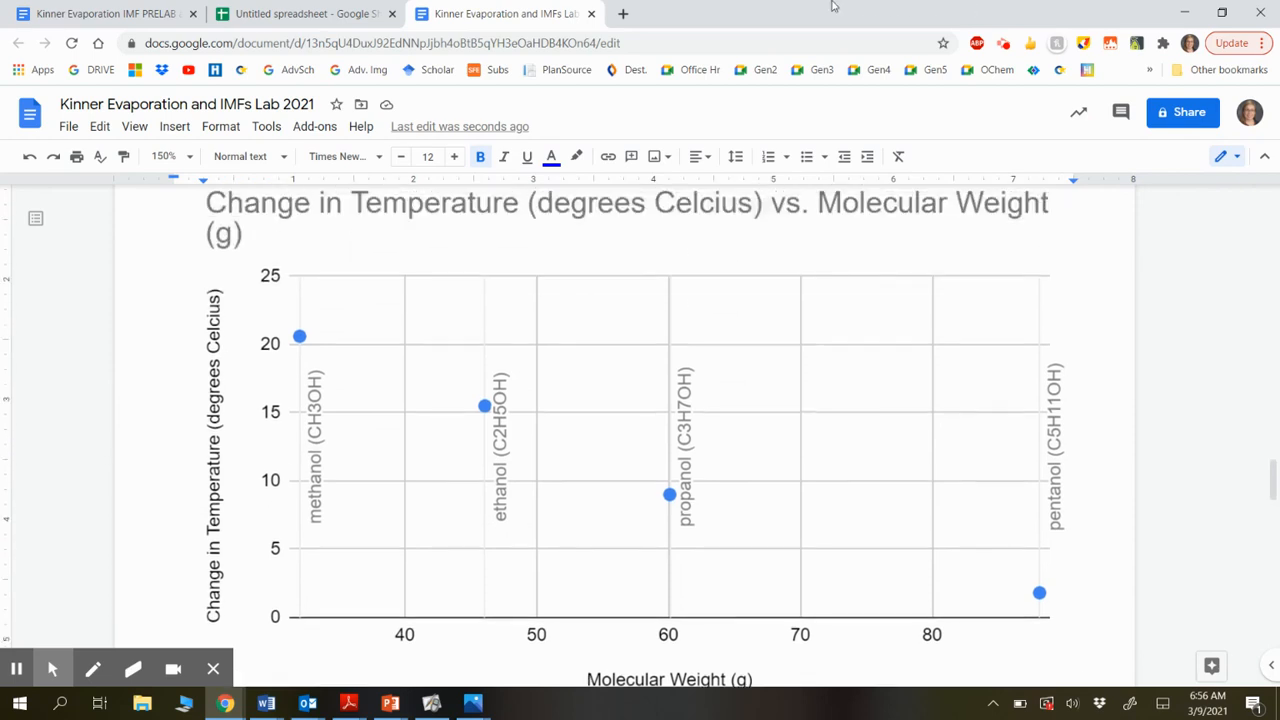